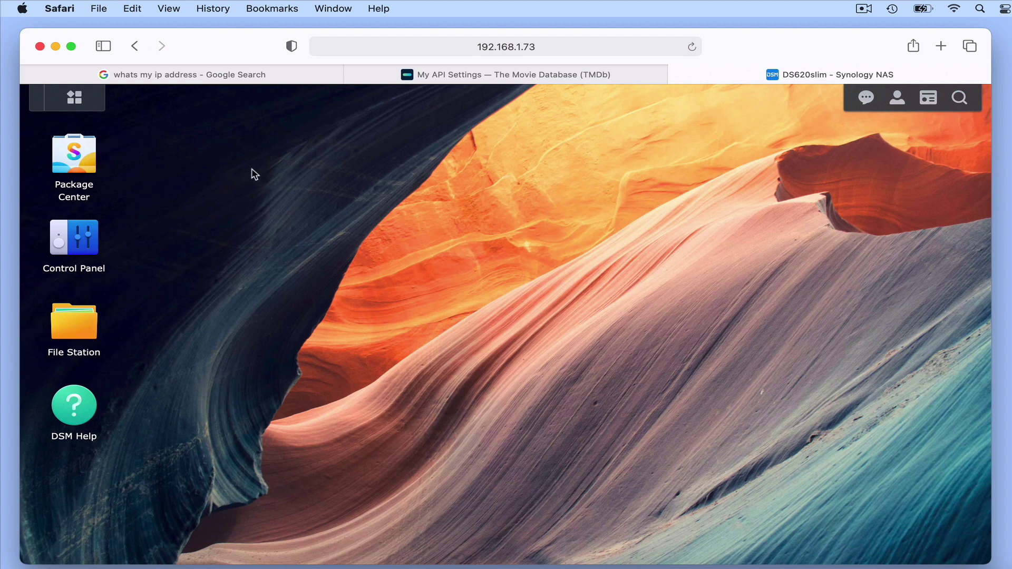
Step: Find Video Station among the NAS's installed applications and launch it
click(91, 109)
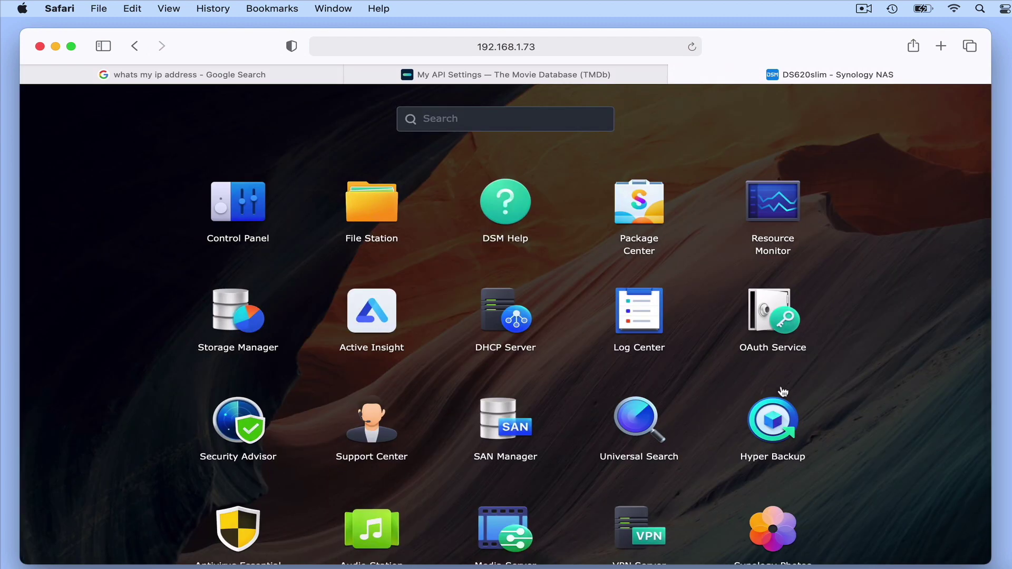
scroll(870, 407, down, 3)
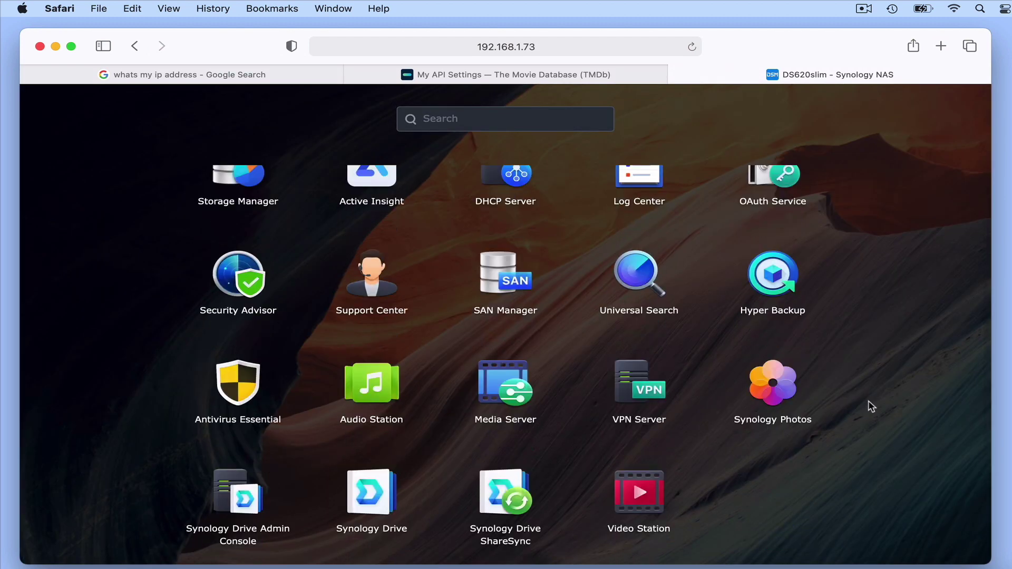
click(657, 498)
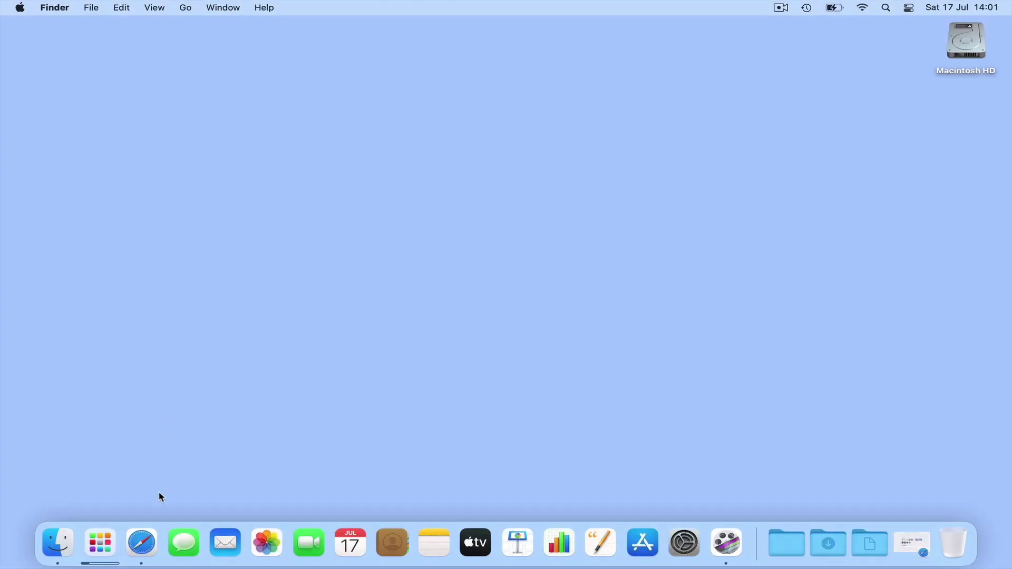
Step: Open tmdb.org in Safari and go to the form for registering a new account
click(152, 541)
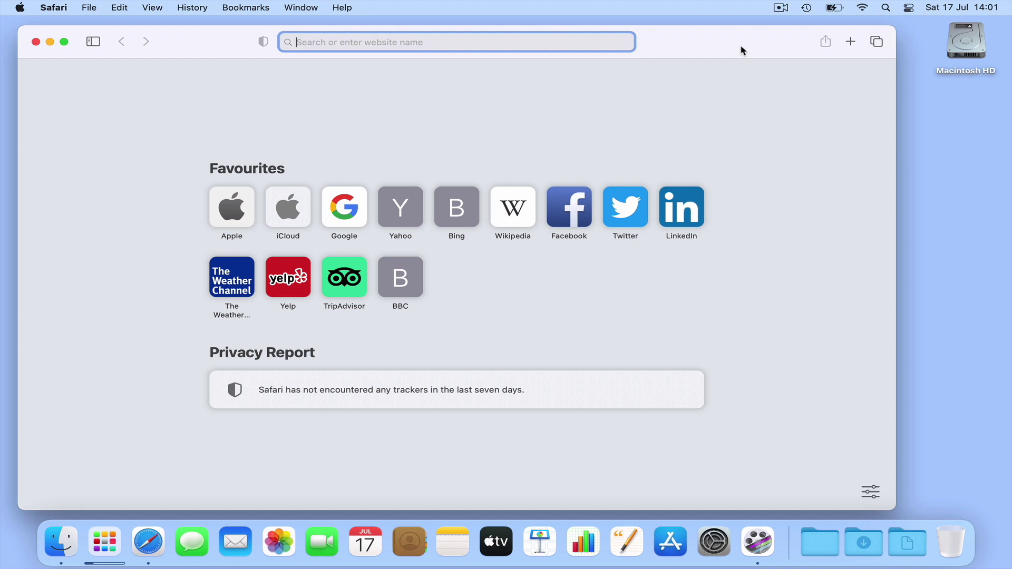
text(tmdb)
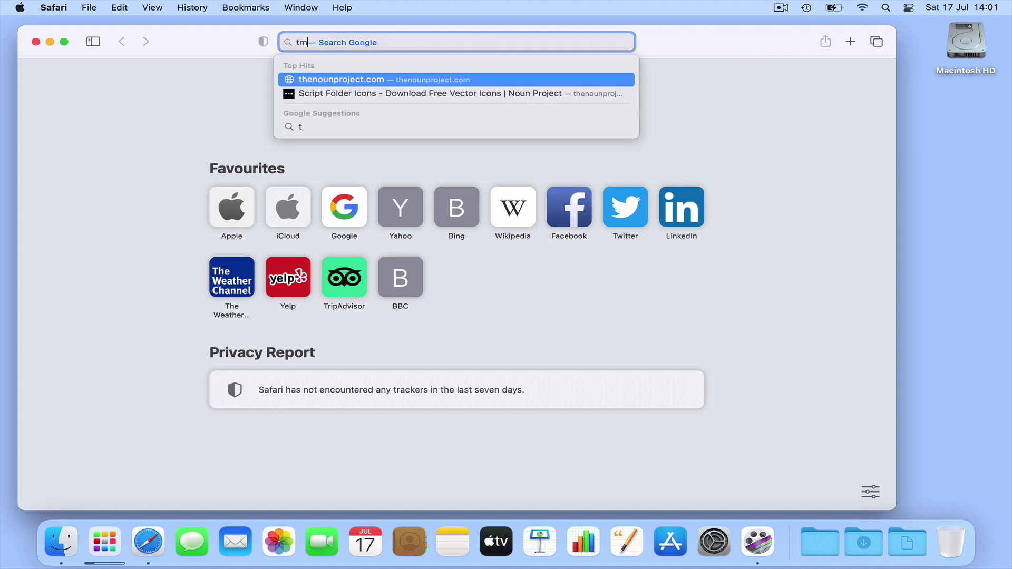
text(.org)
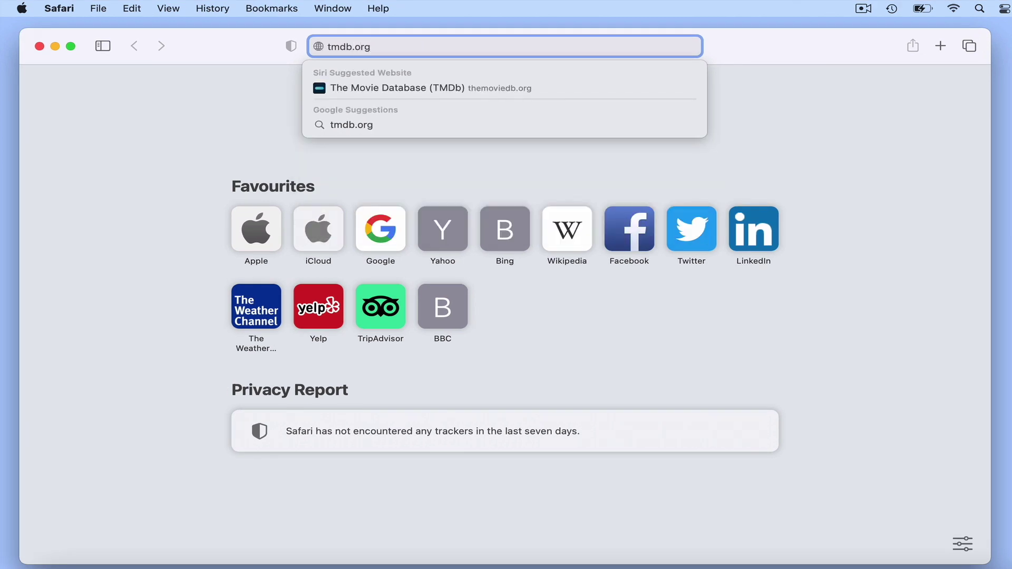
key(Return)
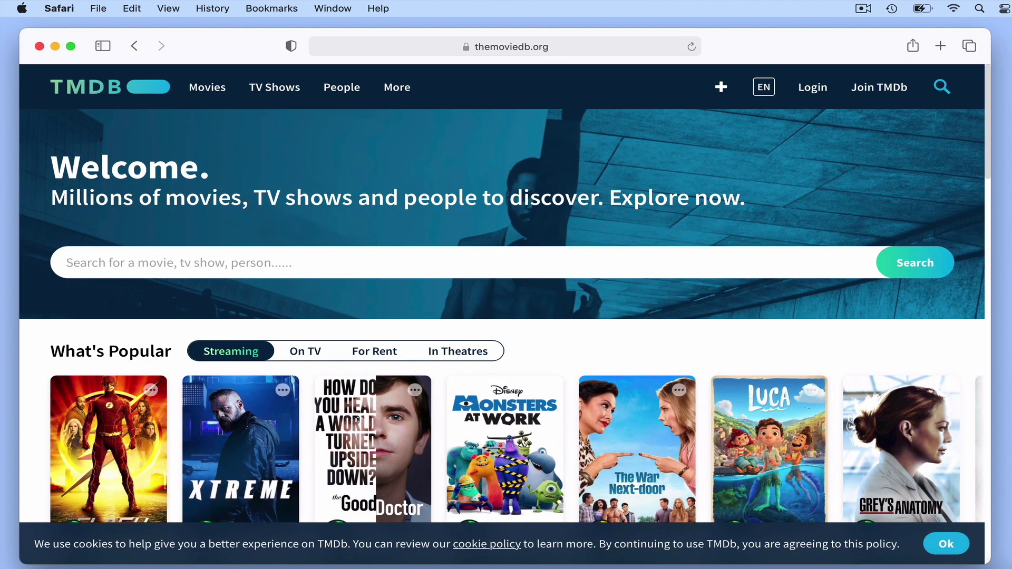
click(818, 96)
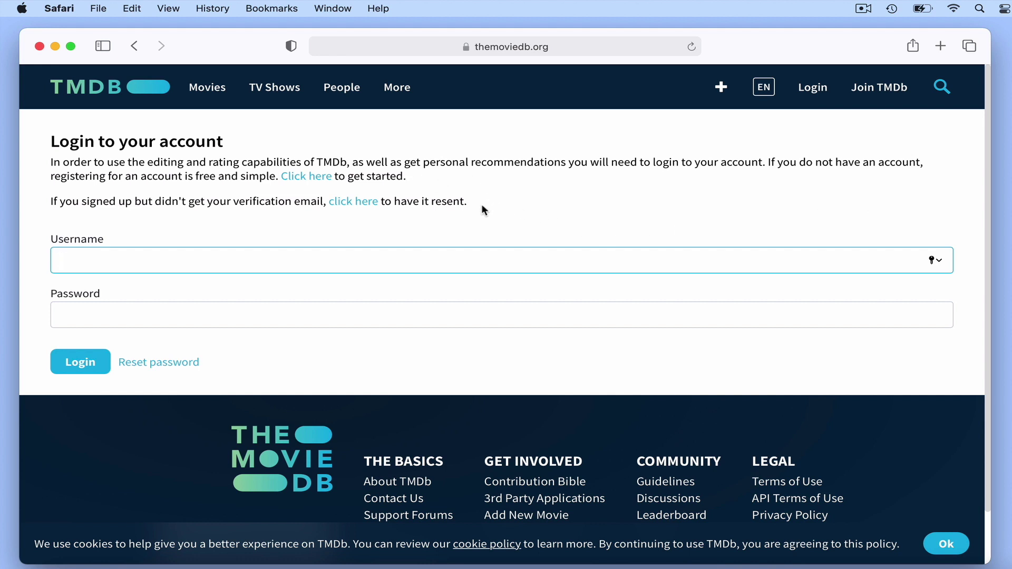
click(328, 178)
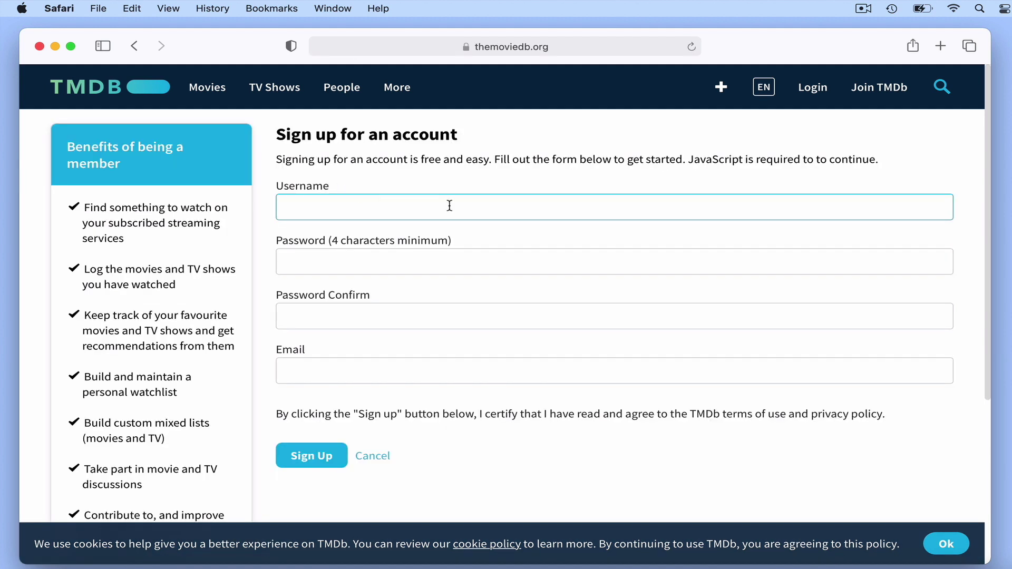
Step: Sign up with the username, the account password with its confirmation and the email address, and choose never to save passwords for this website
text(username)
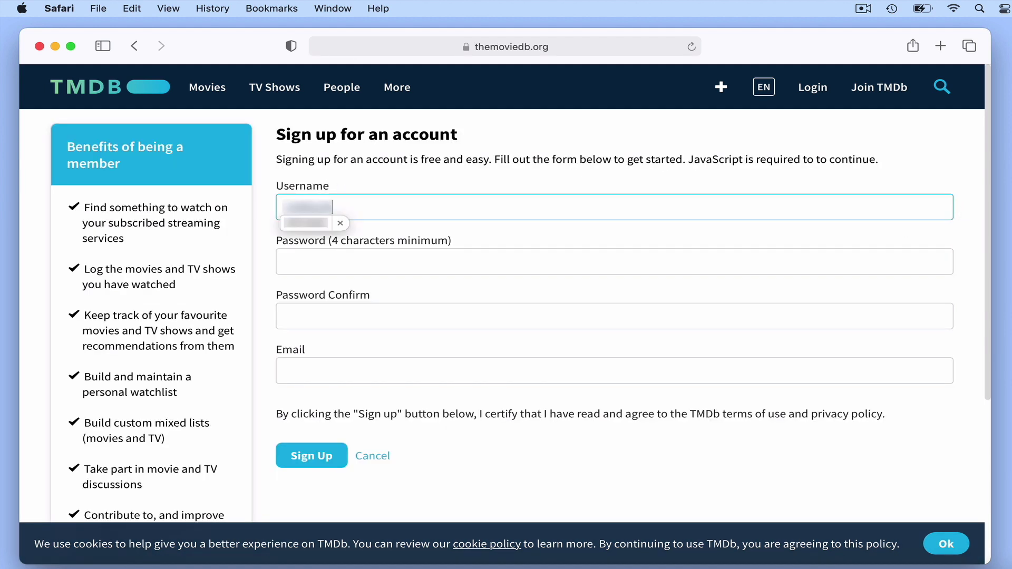
key(Tab)
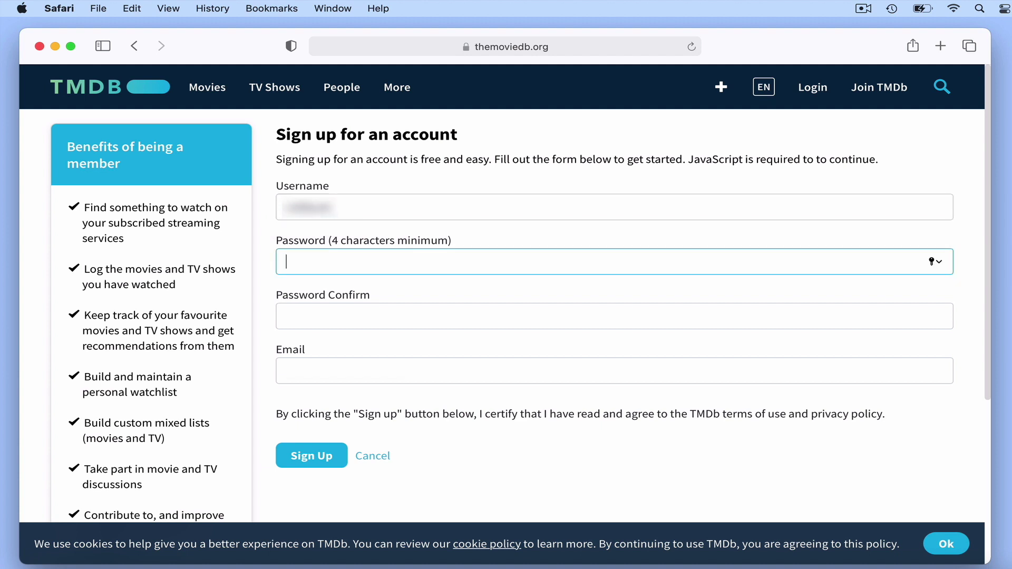
text(********)
key(Tab)
text(********)
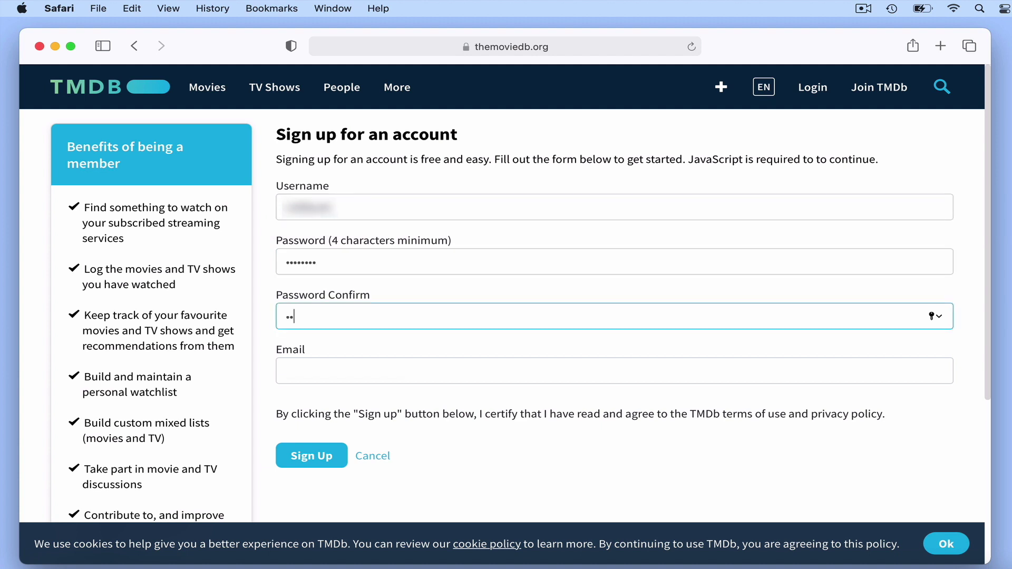
key(Tab)
text(user@example.com)
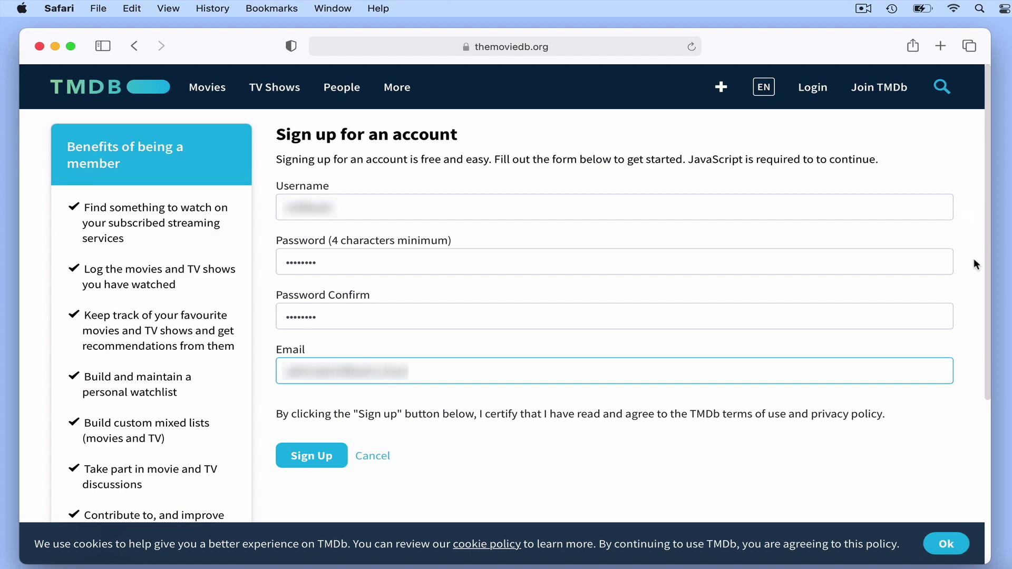
click(327, 458)
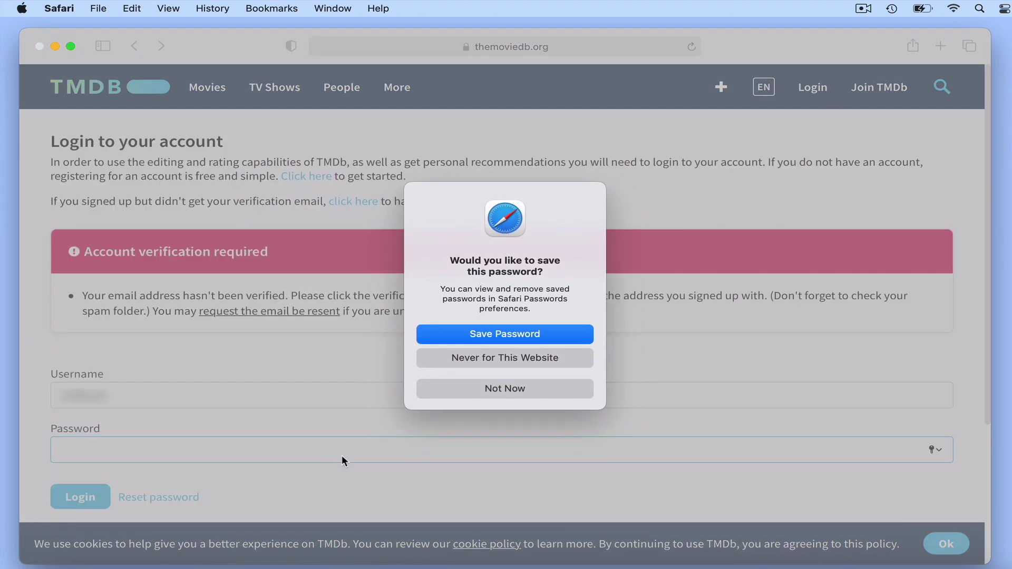
click(535, 361)
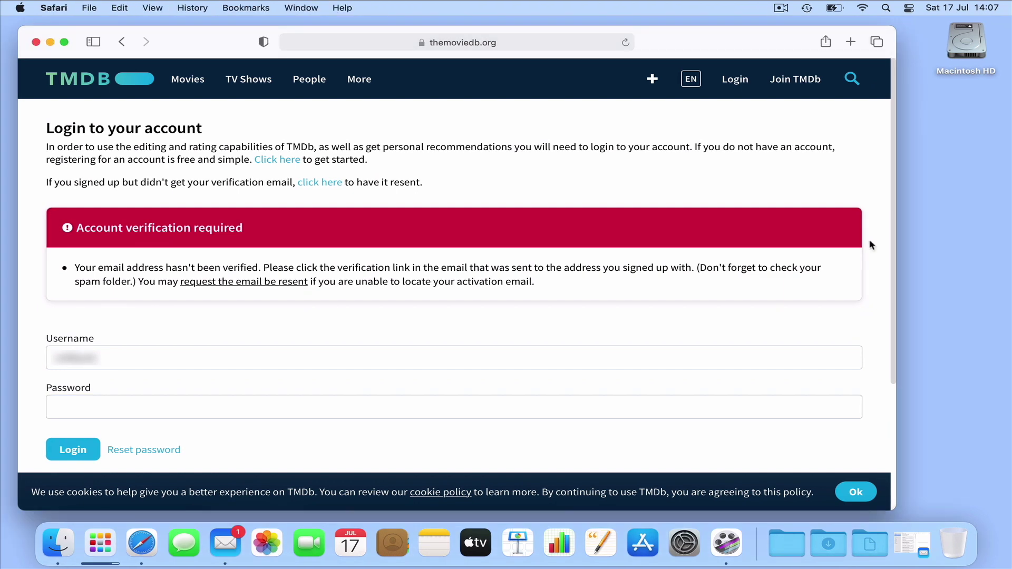
Step: Switch to Mail, open the email verification message from The Movie Database and activate the account
click(226, 543)
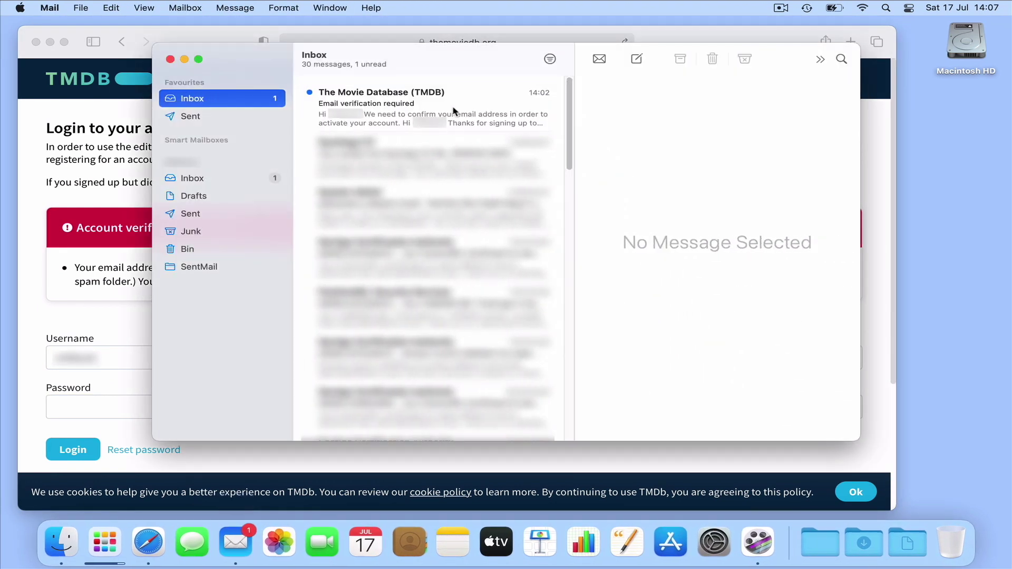
click(453, 111)
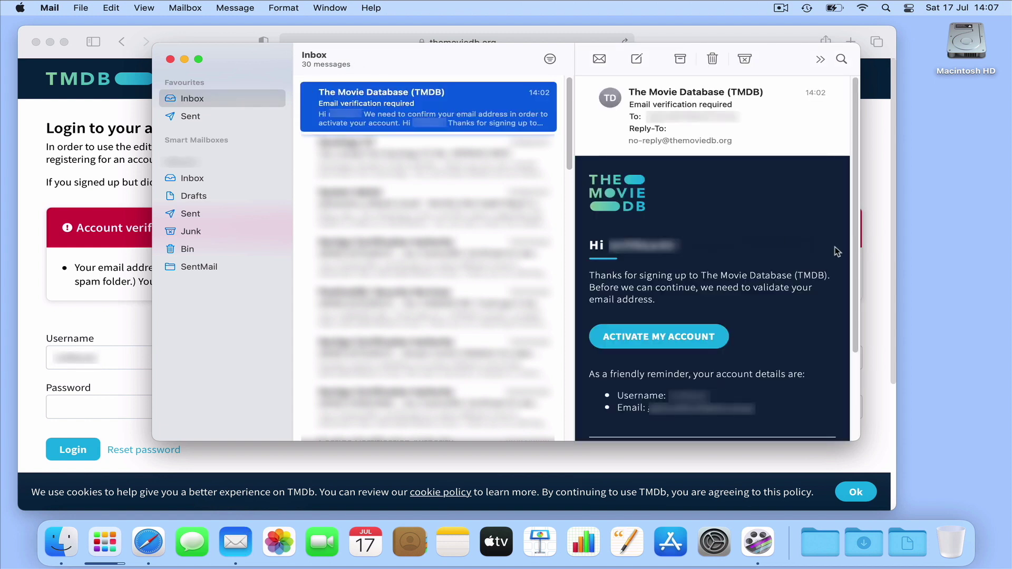
drag(860, 254, 1009, 261)
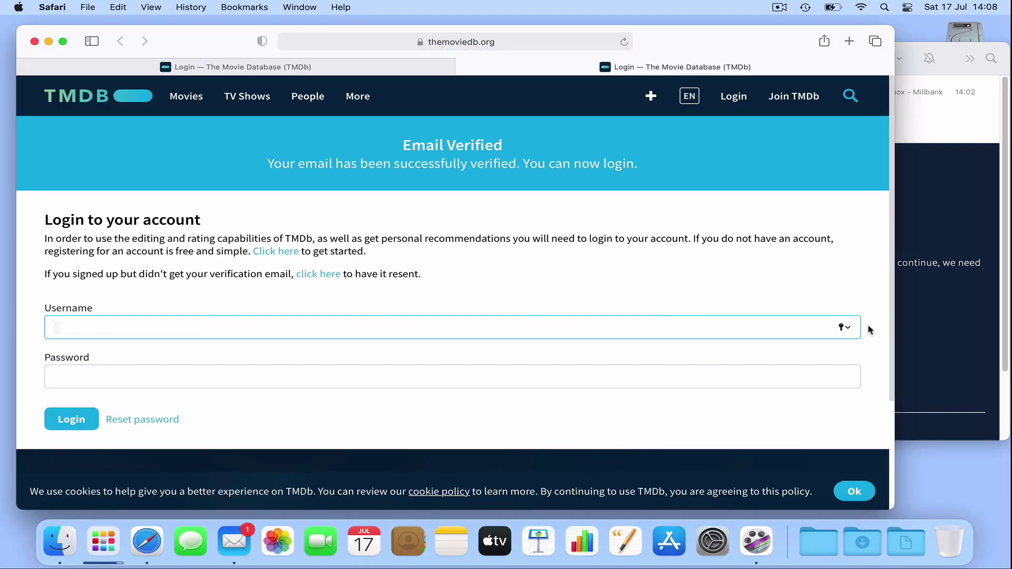
Step: Log in to the TMDb account with the username and account password, and accept the cookie notice
text(username)
key(Tab)
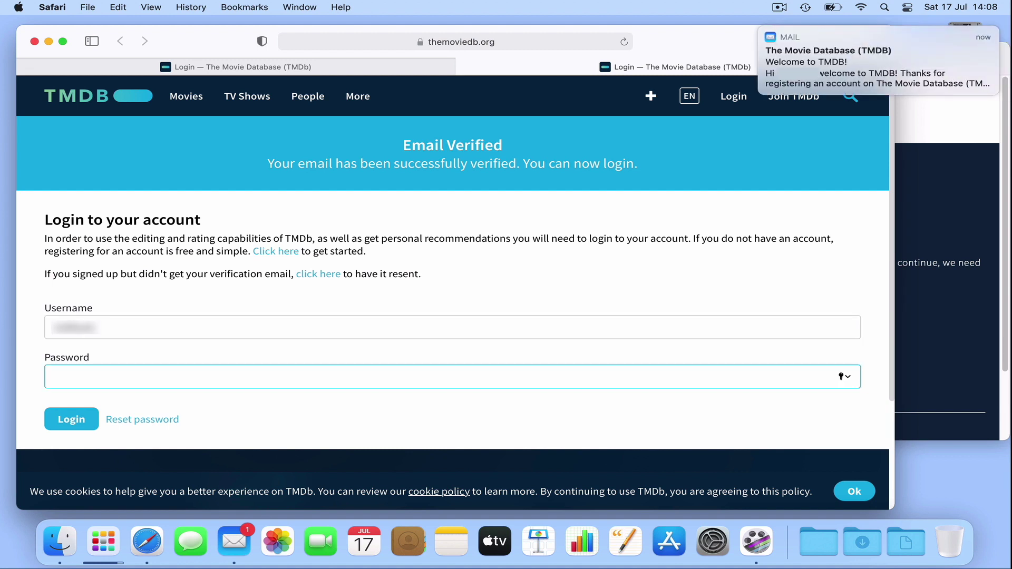
text(********)
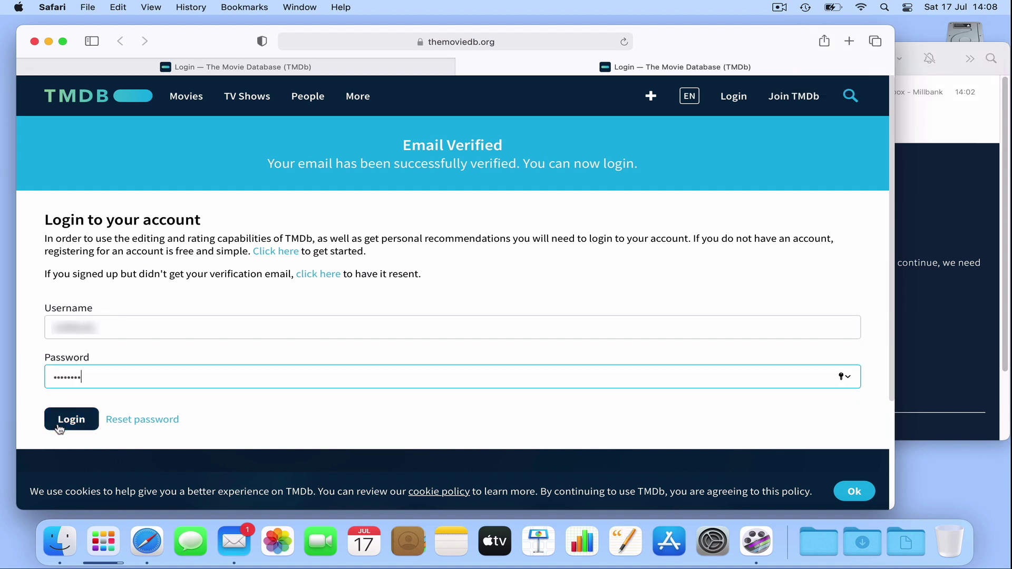
click(59, 427)
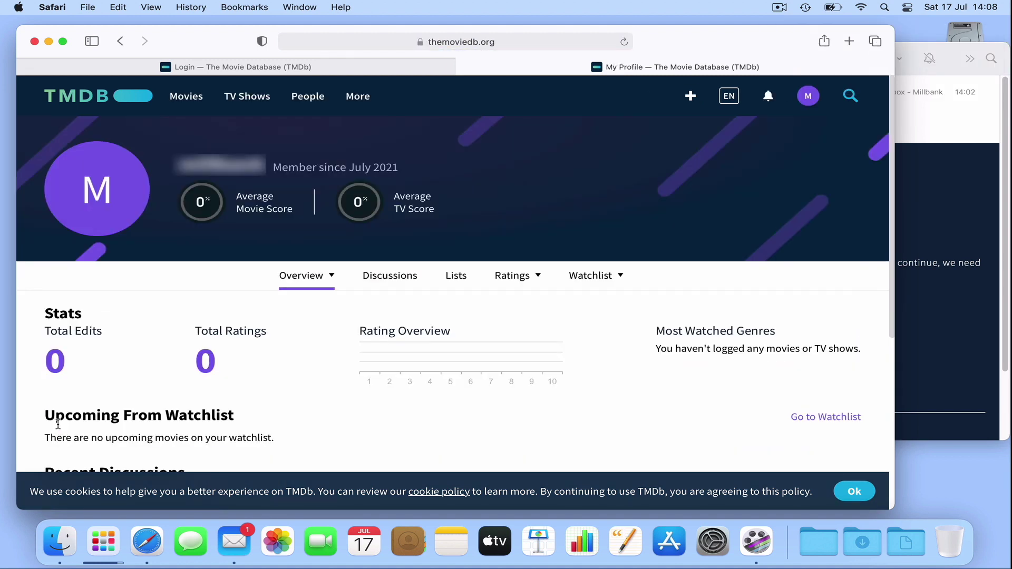
click(839, 492)
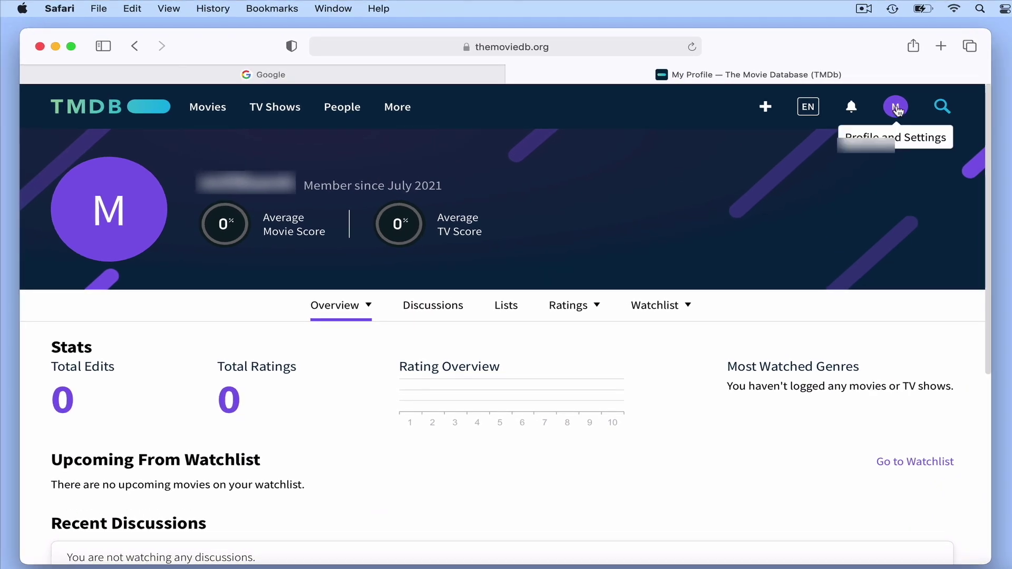
Step: Open the API section of the TMDb account settings
click(896, 107)
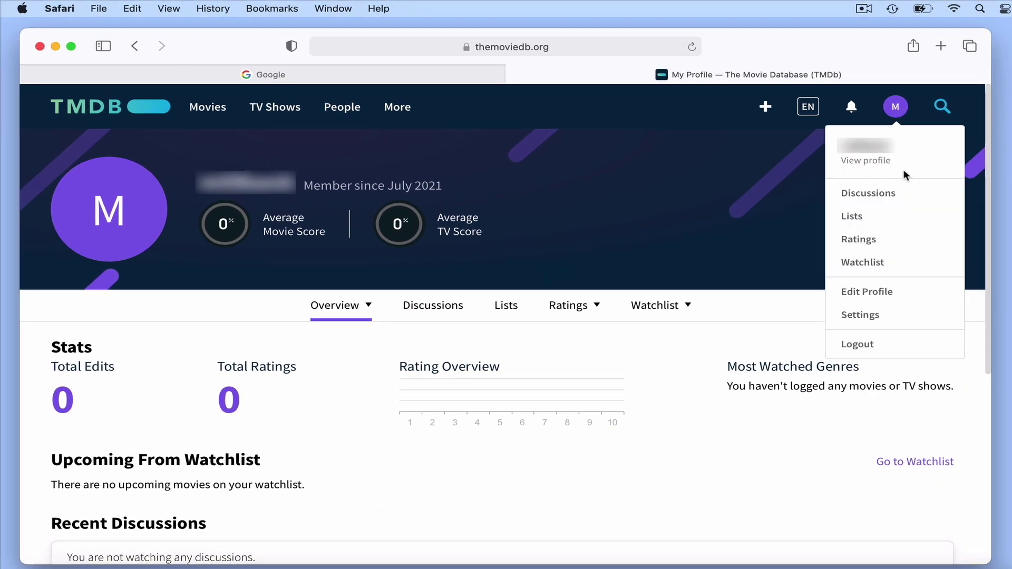
click(875, 319)
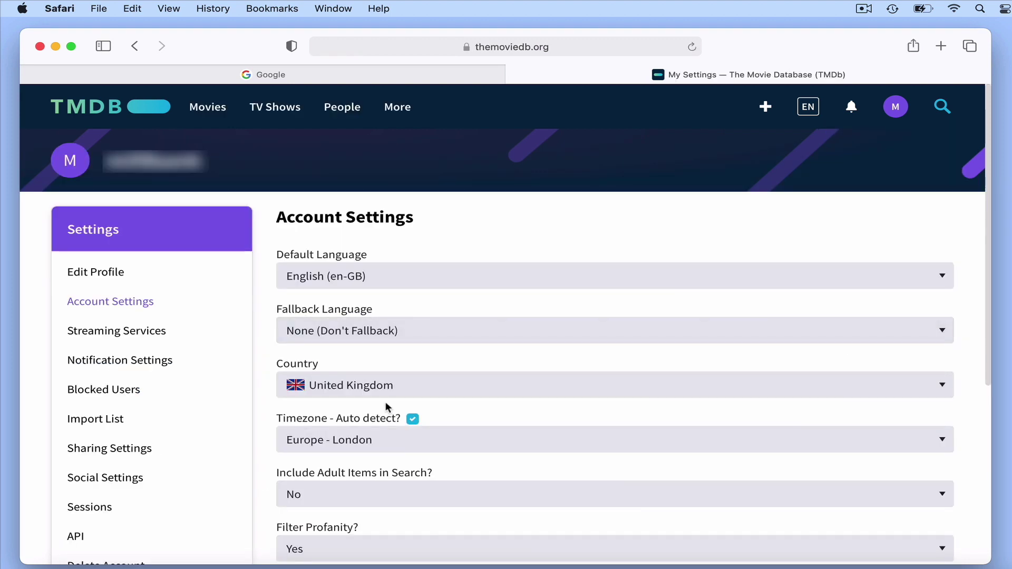
scroll(215, 359, down, 2)
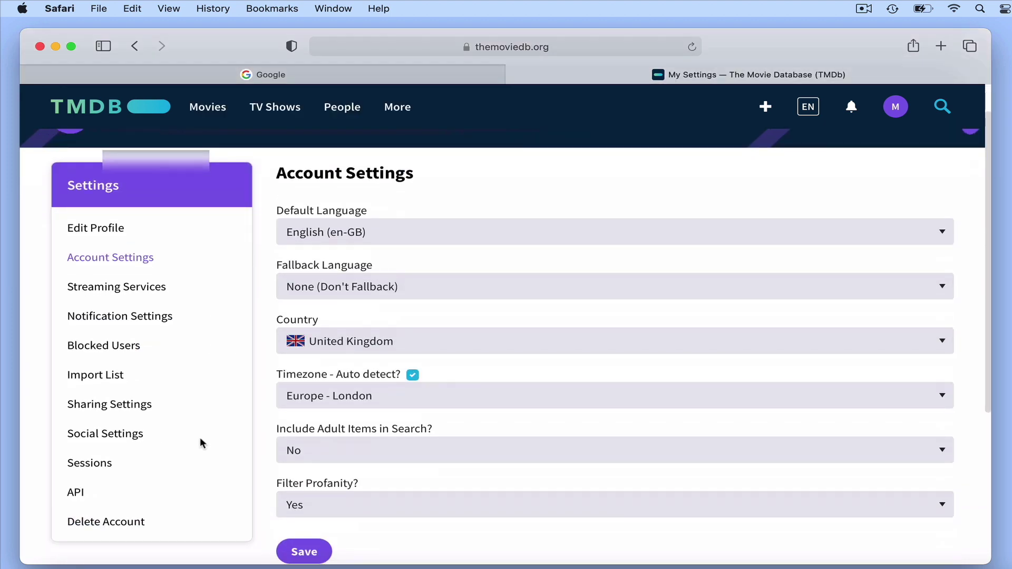
click(76, 493)
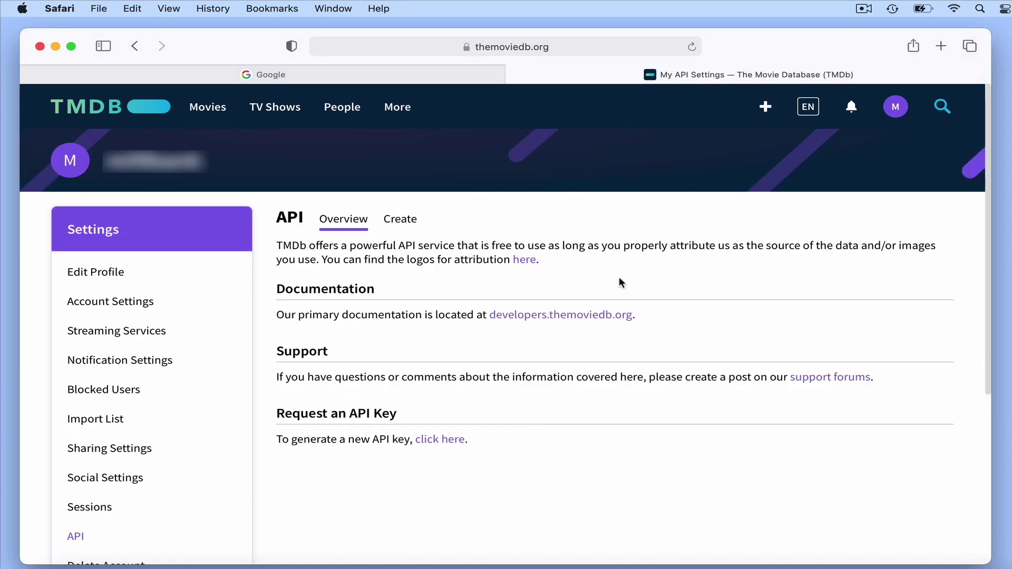
Step: Request a new API key of the Developer type and accept the terms of use
click(446, 443)
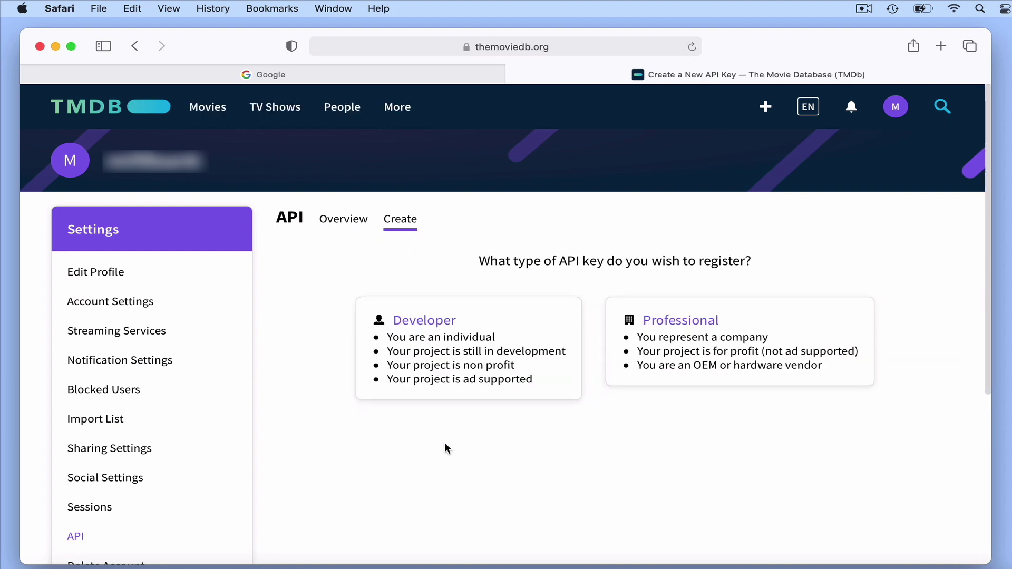
click(452, 322)
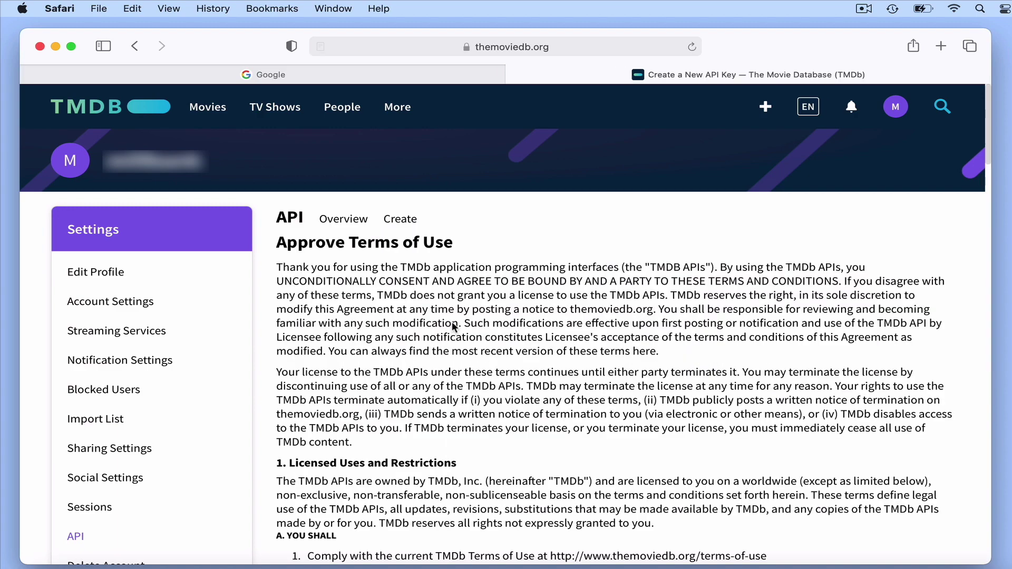
scroll(615, 440, down, 5)
scroll(614, 440, down, 20)
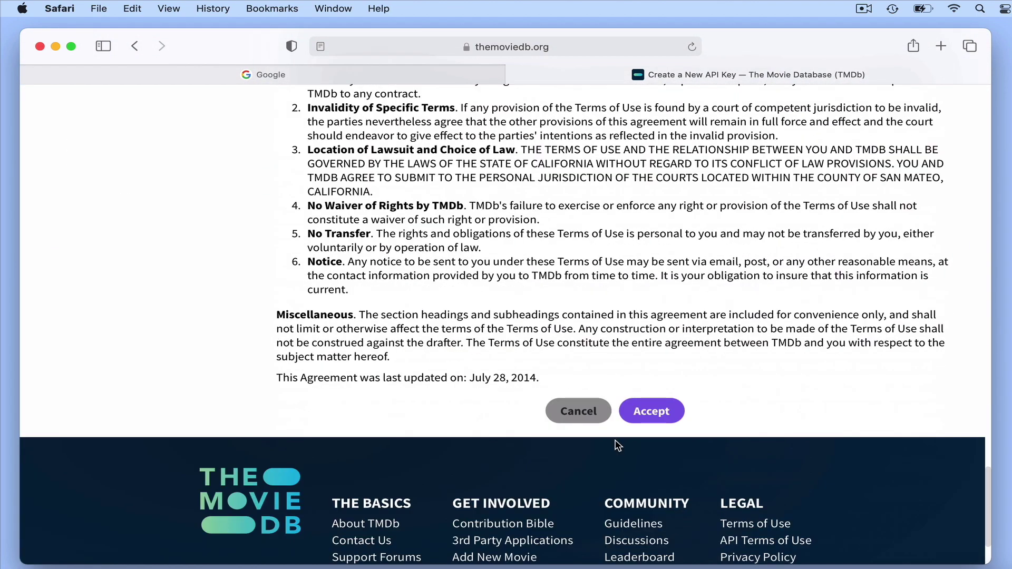
click(676, 420)
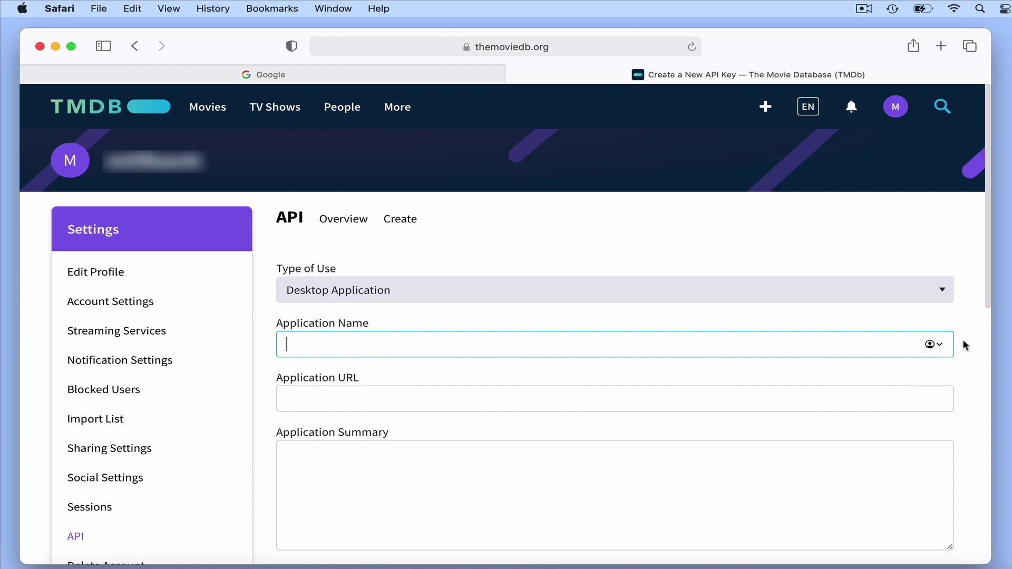
Step: Choose Desktop Application as the type of use and enter DiskStation as the application name
click(966, 295)
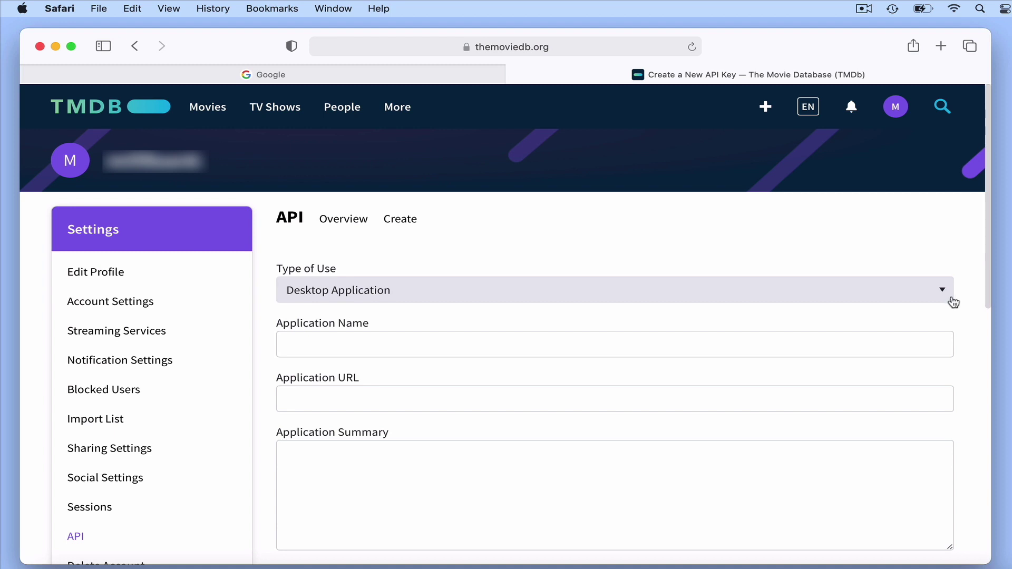
click(946, 293)
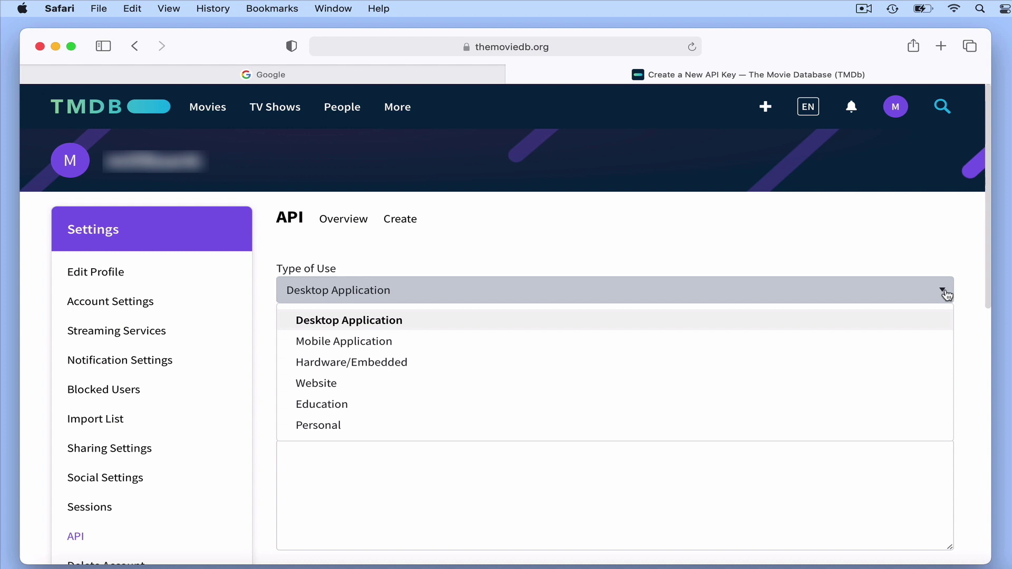
click(936, 319)
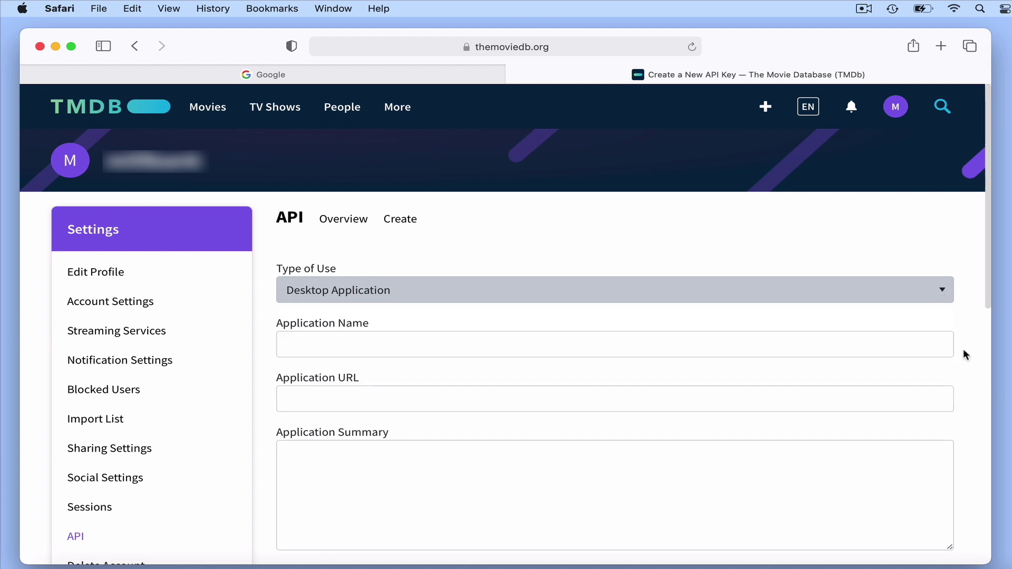
click(863, 353)
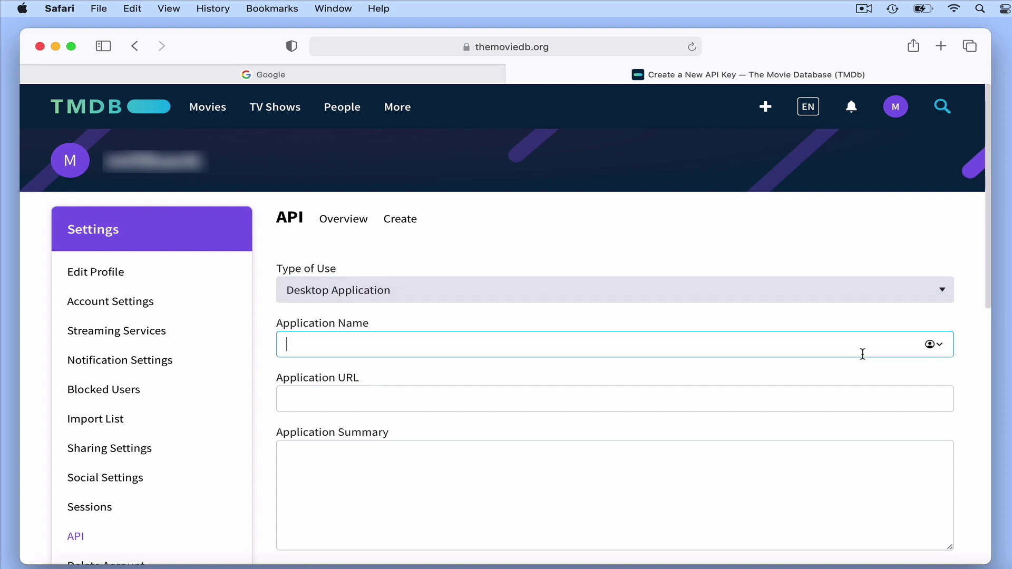
text(DiskStation)
click(963, 393)
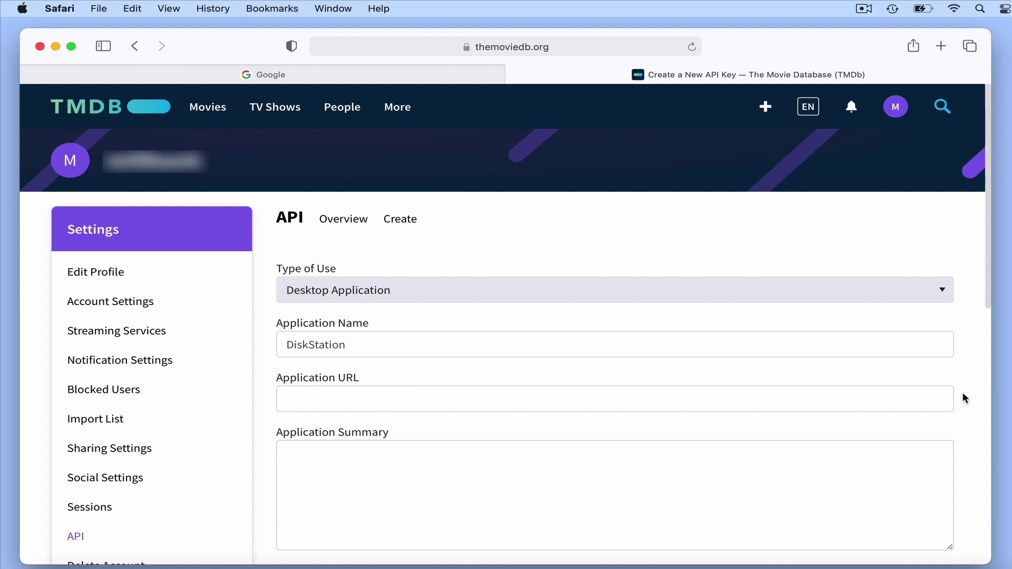
Step: Search Google for "whats my ip address" and copy the public IP address from the result
click(441, 77)
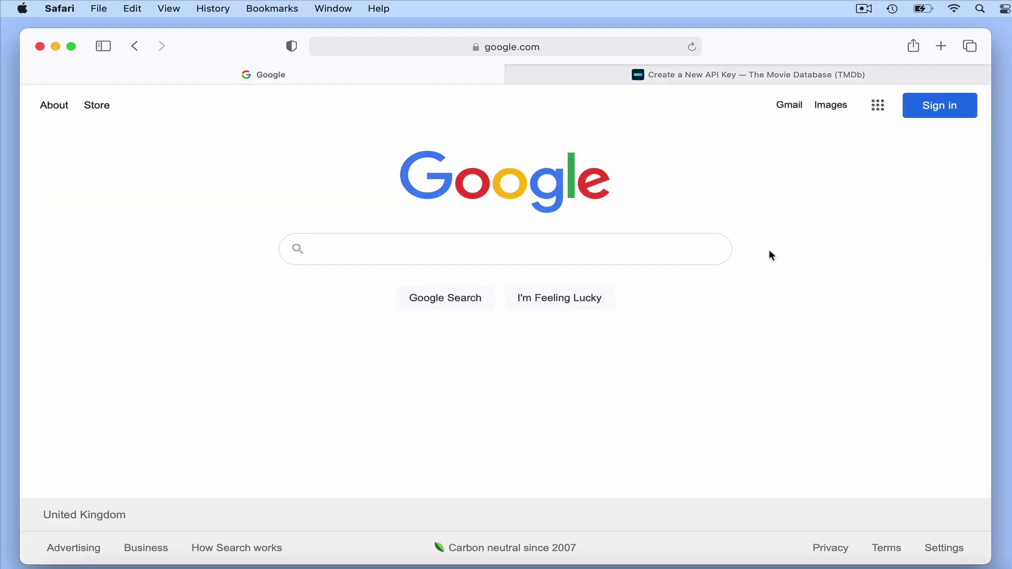
text(whats )
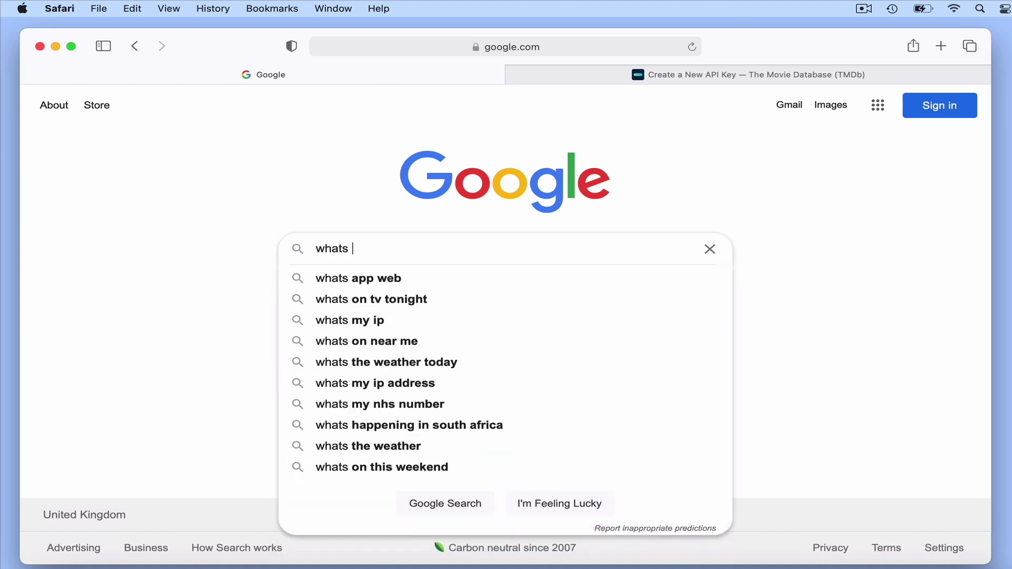
text(my ip address)
key(Return)
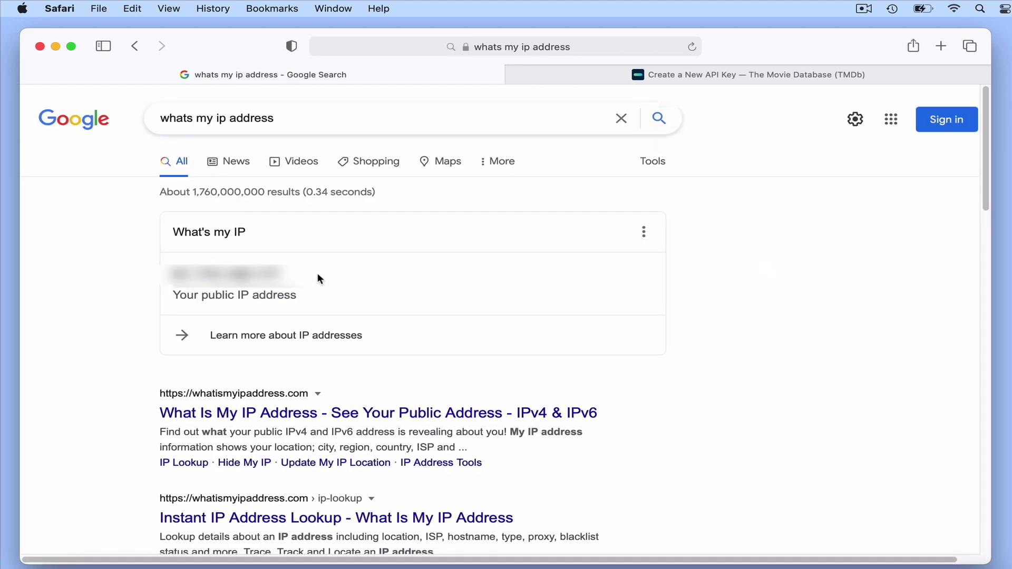
drag(289, 272, 174, 274)
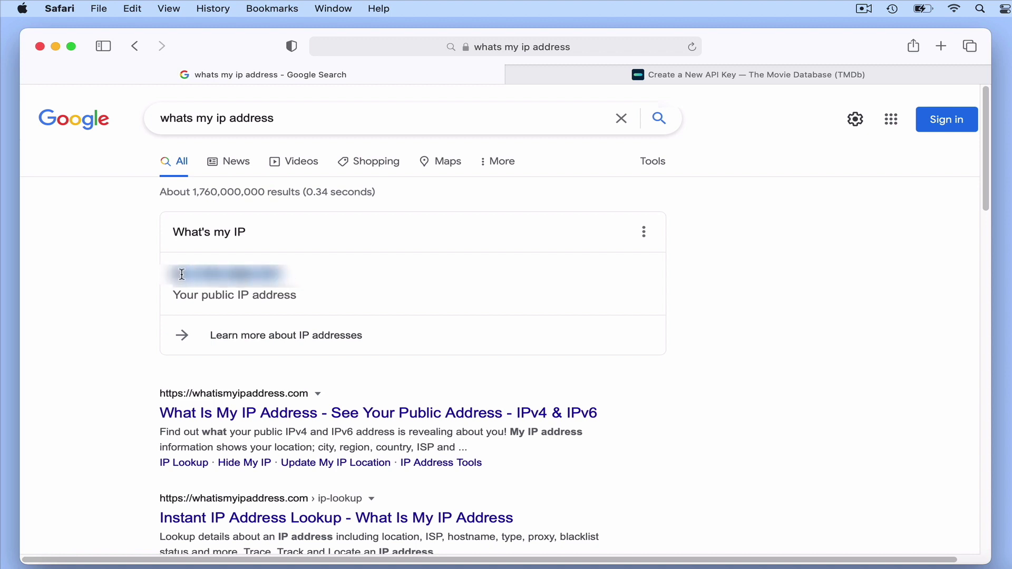
right_click(182, 274)
click(210, 321)
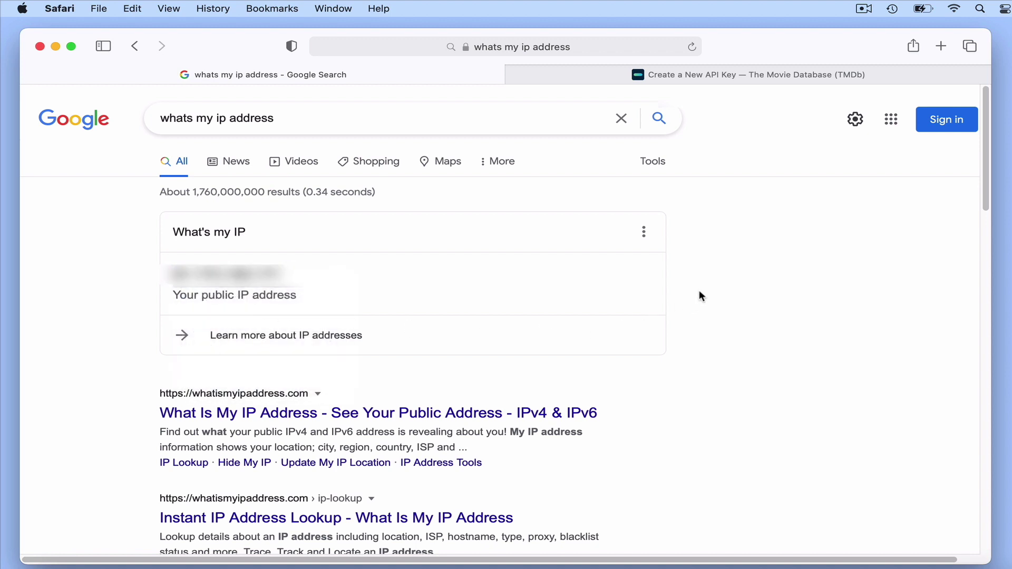
Step: Paste the copied public IP address as the Application URL in the TMDb API key form
click(713, 75)
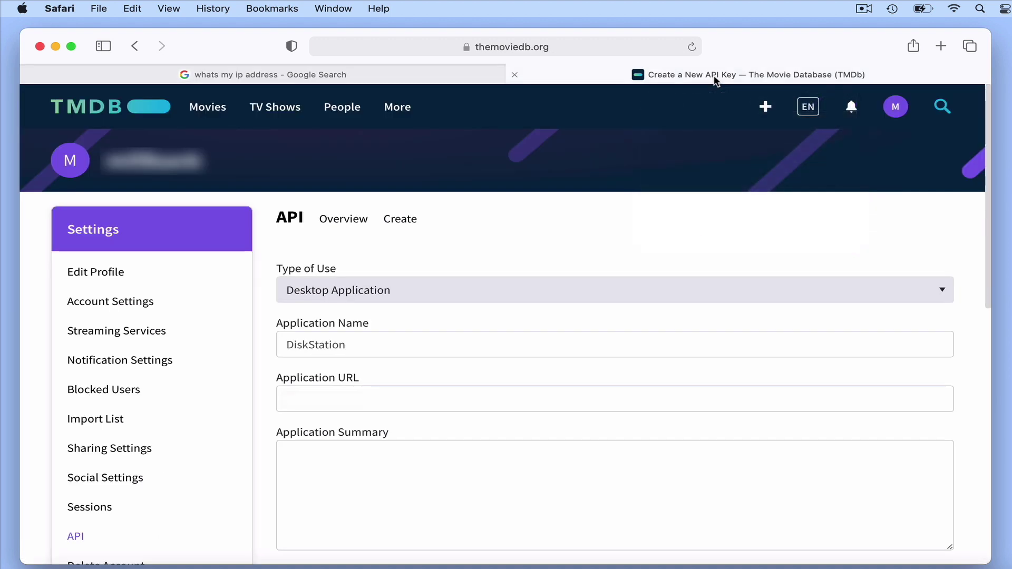
click(464, 399)
right_click(465, 399)
click(492, 437)
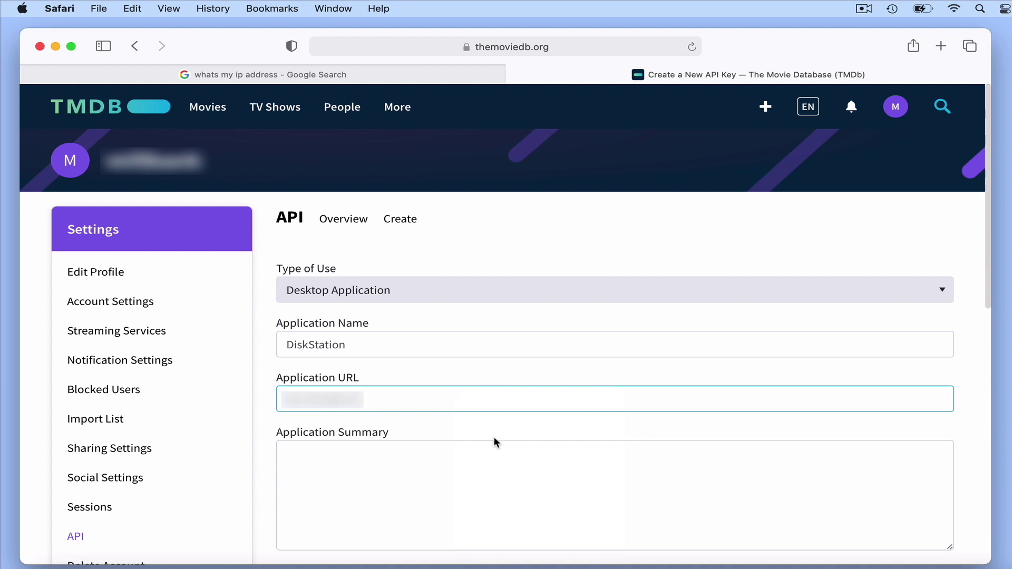
Step: Enter "Used for VideoStation meta data" as the application summary
click(824, 453)
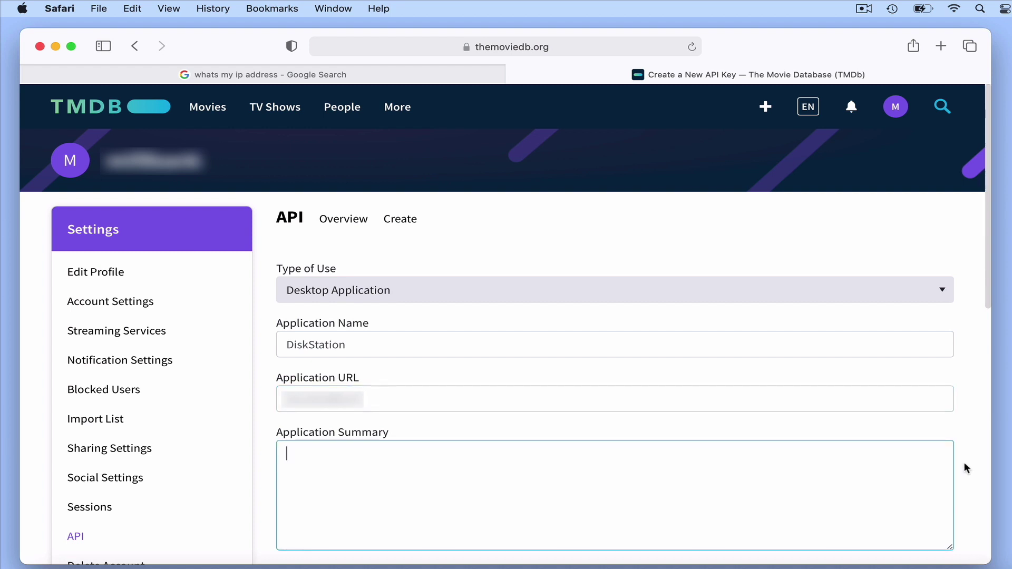
text(Used for Video)
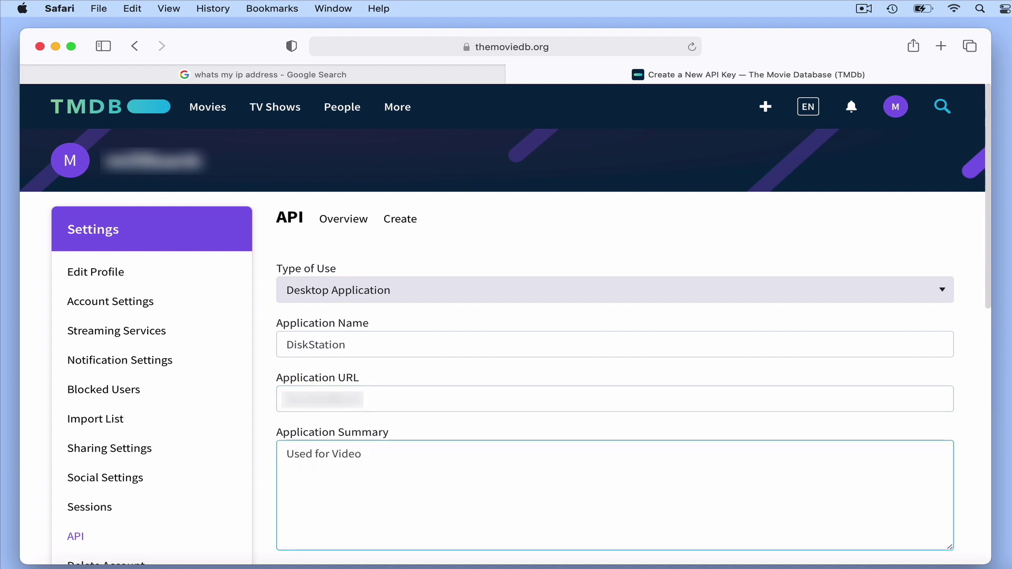
text(Station meta data)
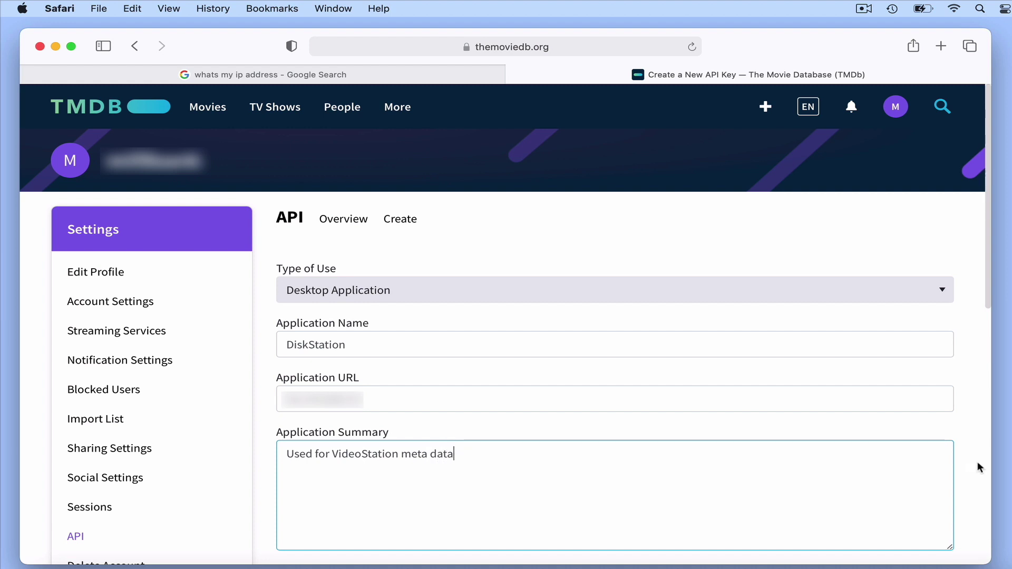
Step: Fill in the applicant's first name and last name in the API key form
scroll(976, 461, down, 10)
click(452, 276)
text([blurred])
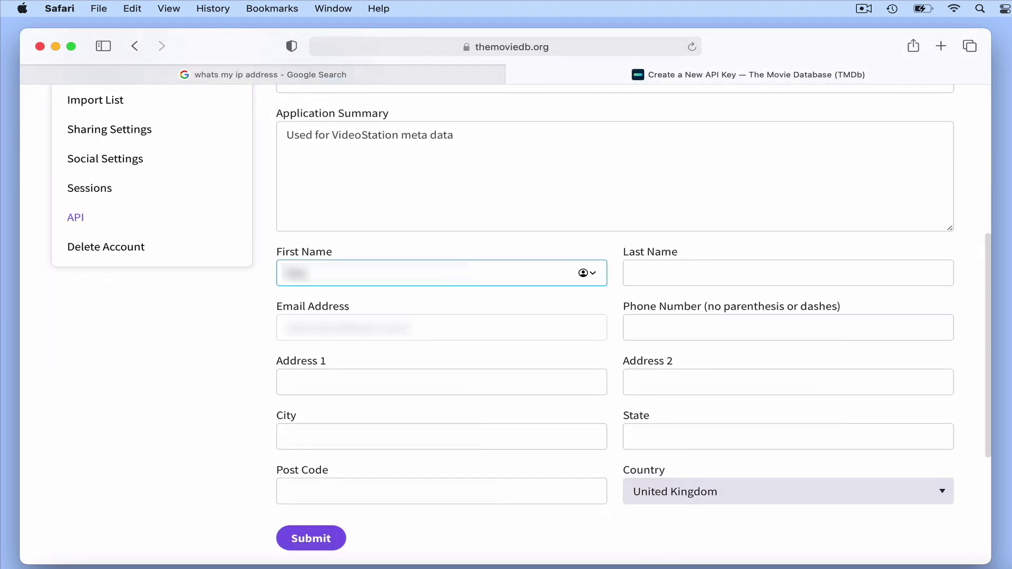
key(Tab)
text([blurred])
key(Tab)
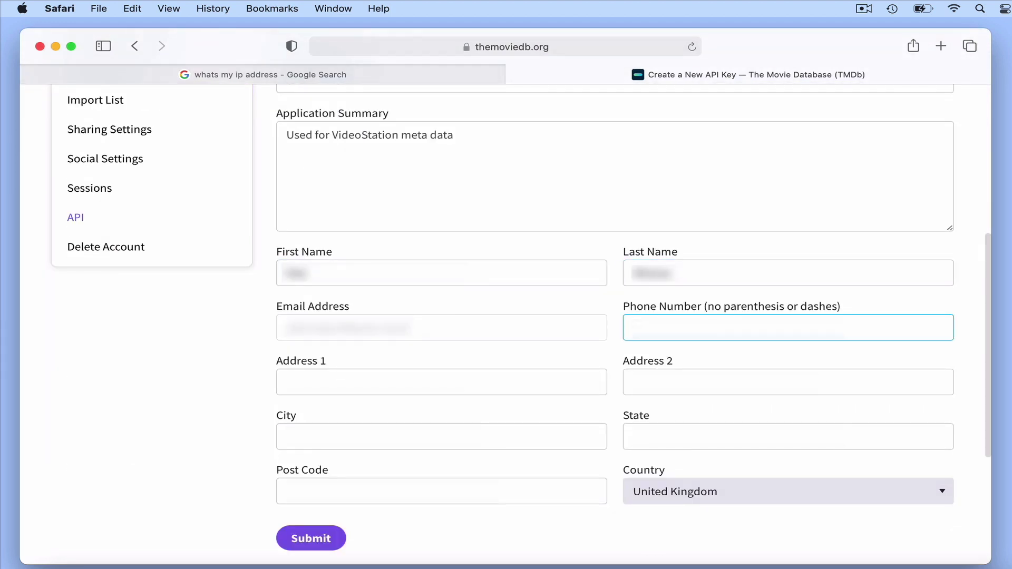
Step: Fill in both address lines, the city, state and post code, and submit the API key form
key(Tab)
text([blurred])
key(Tab)
text([blurred])
key(Tab)
text([blurred])
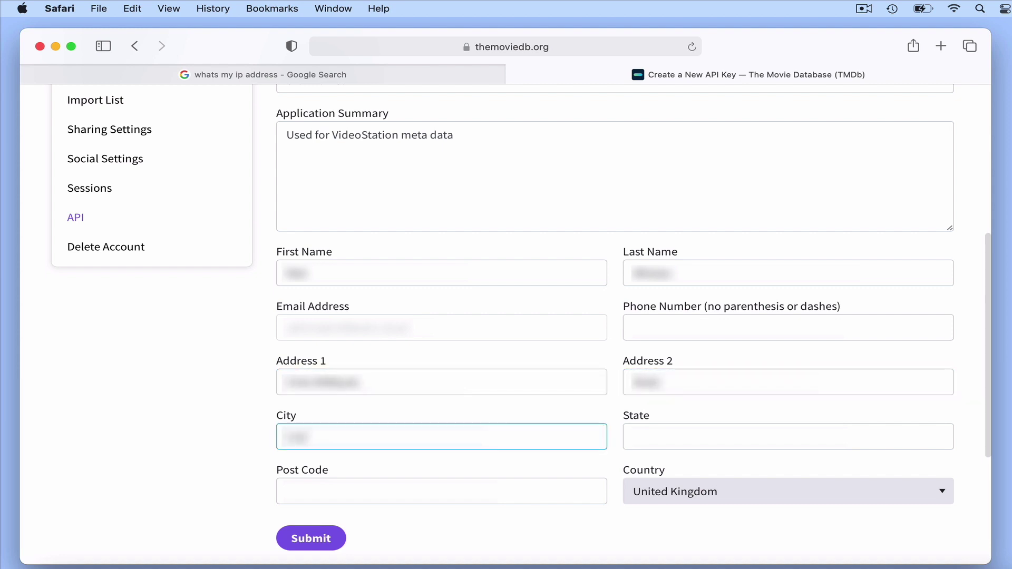
text([blurred])
key(Tab)
text([blurred])
key(Tab)
text([blurred])
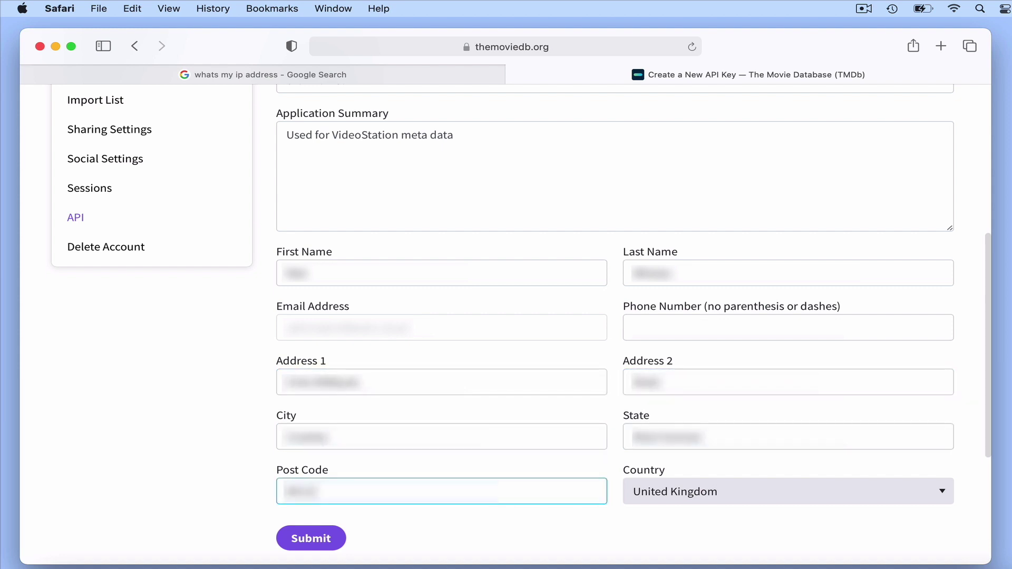
text([blurred])
key(Return)
Step: Enter the contact's phone number and submit the API key form again
click(691, 328)
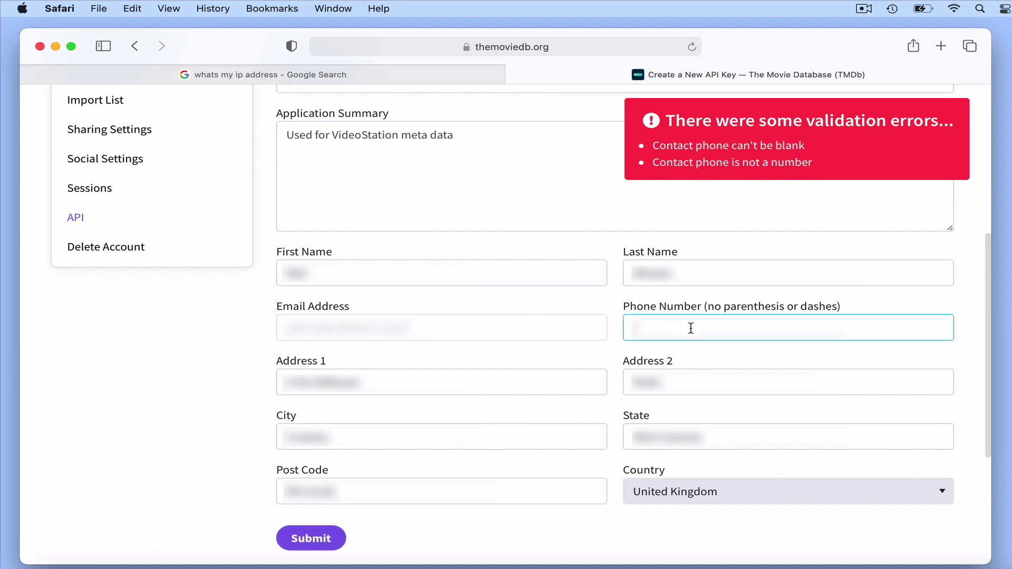
text([blurred])
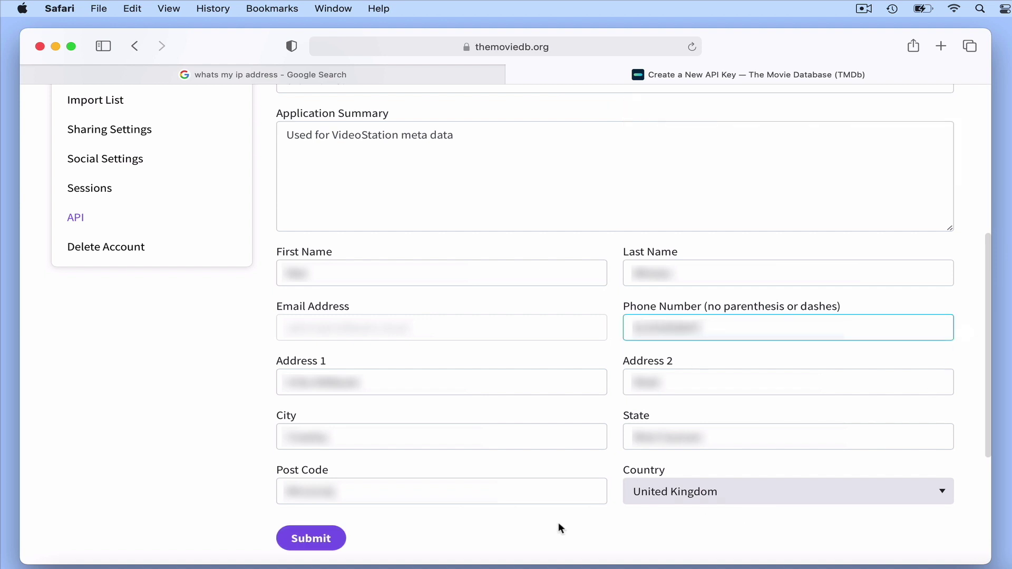
click(336, 534)
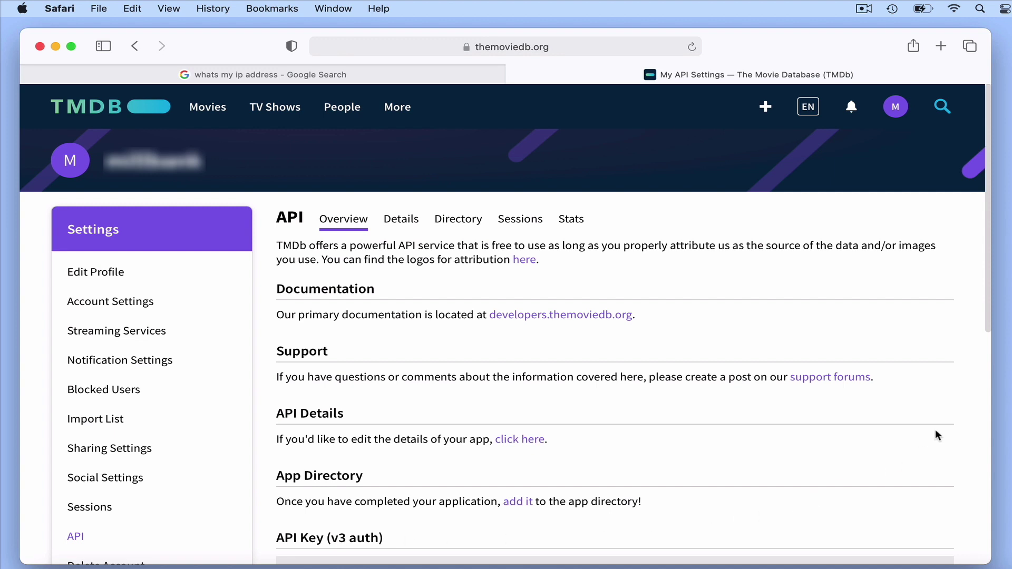
Step: Copy the API Key (v3 auth) value from the TMDb API overview page
scroll(935, 432, down, 3)
scroll(936, 432, down, 2)
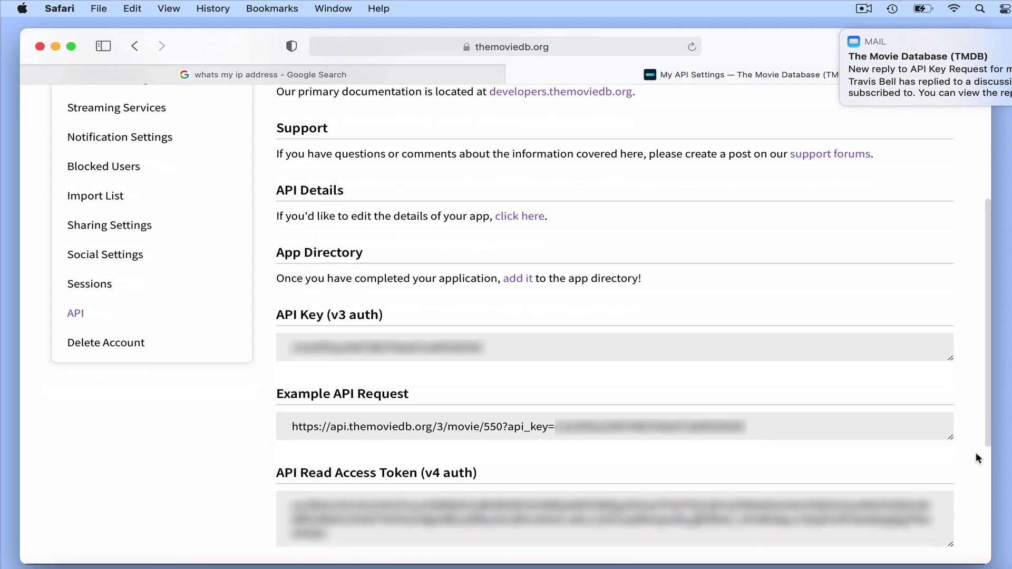
scroll(976, 457, down, 1)
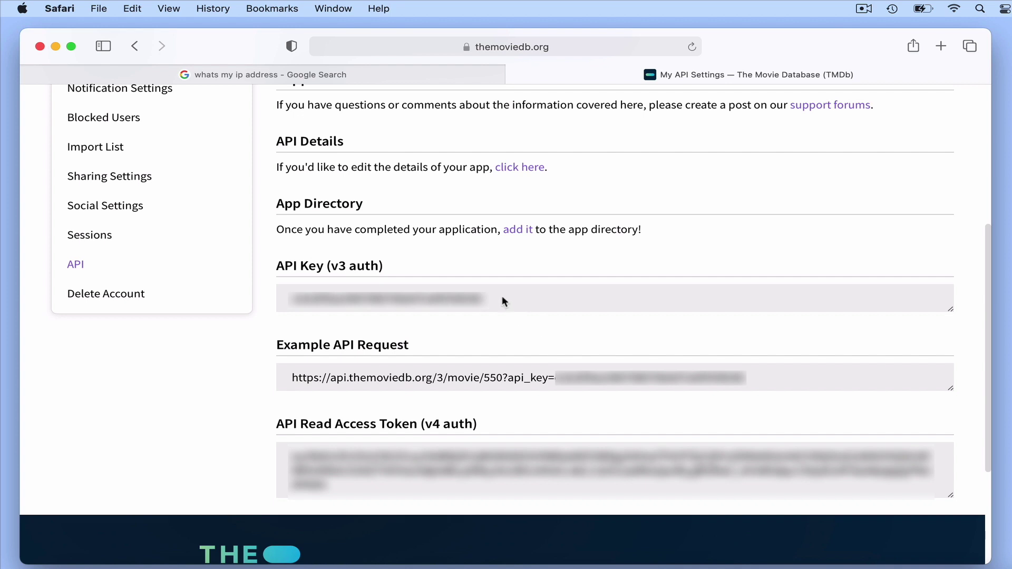
drag(482, 297, 282, 295)
right_click(306, 298)
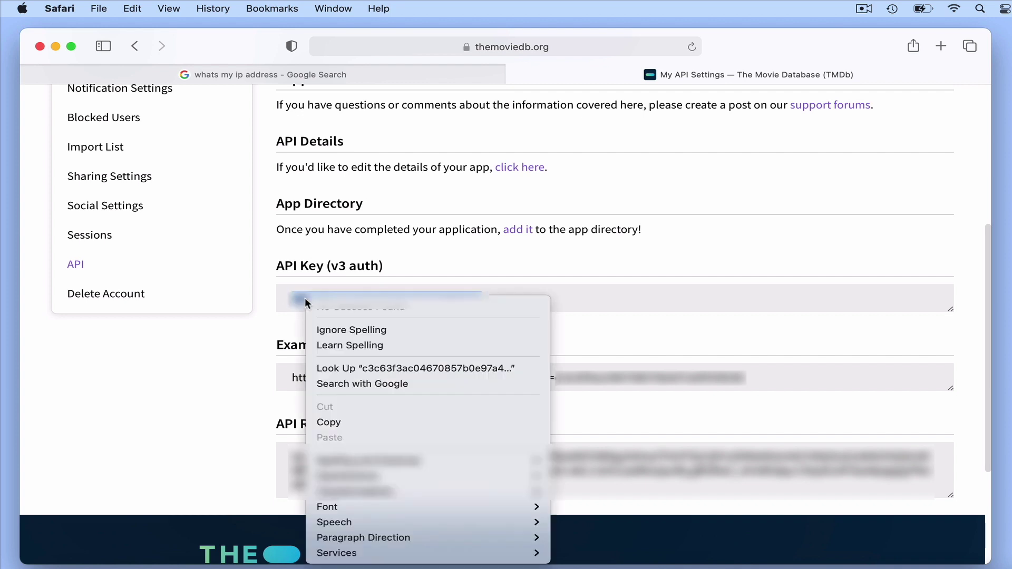
click(363, 419)
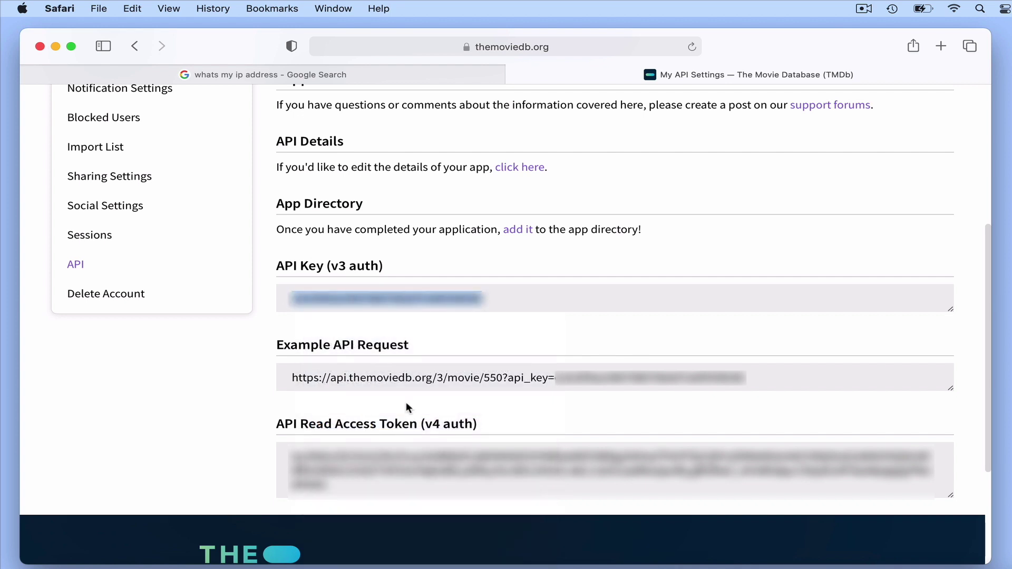
click(968, 300)
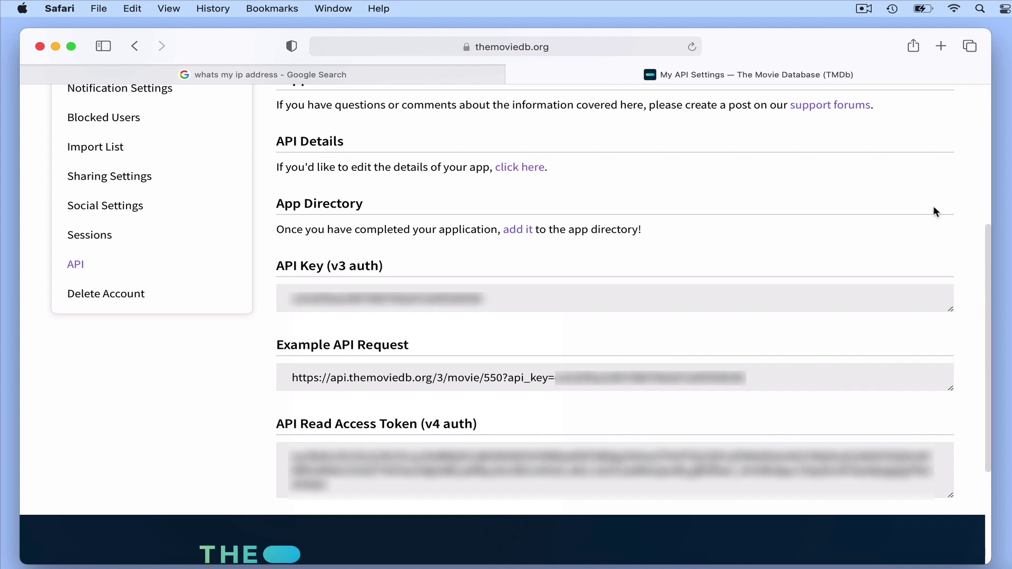
Step: Open 192.168.1.73 in a new browser tab and sign in to the Synology NAS as administrator with the account password
click(944, 49)
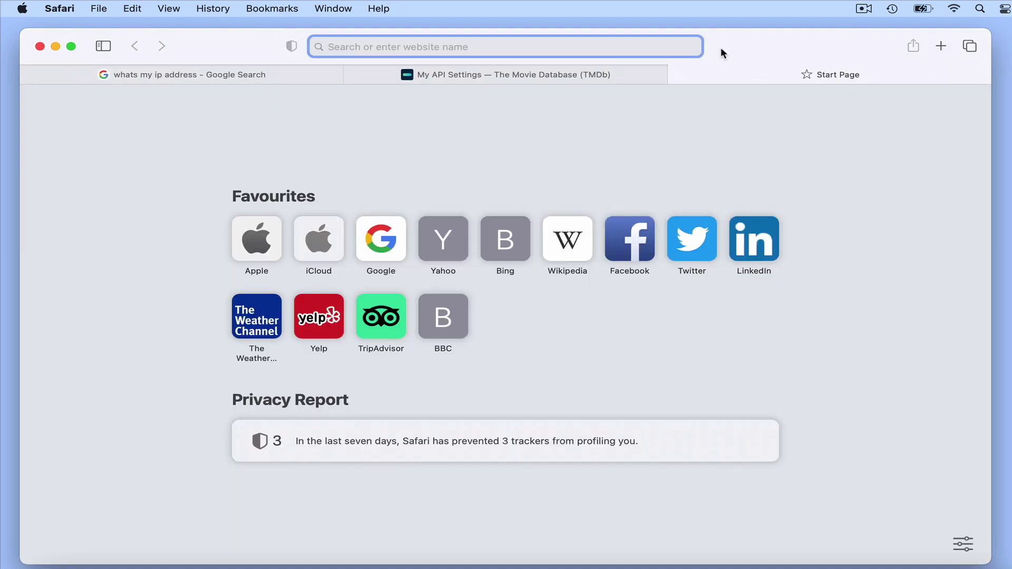
text(192)
key(Return)
text(administrat)
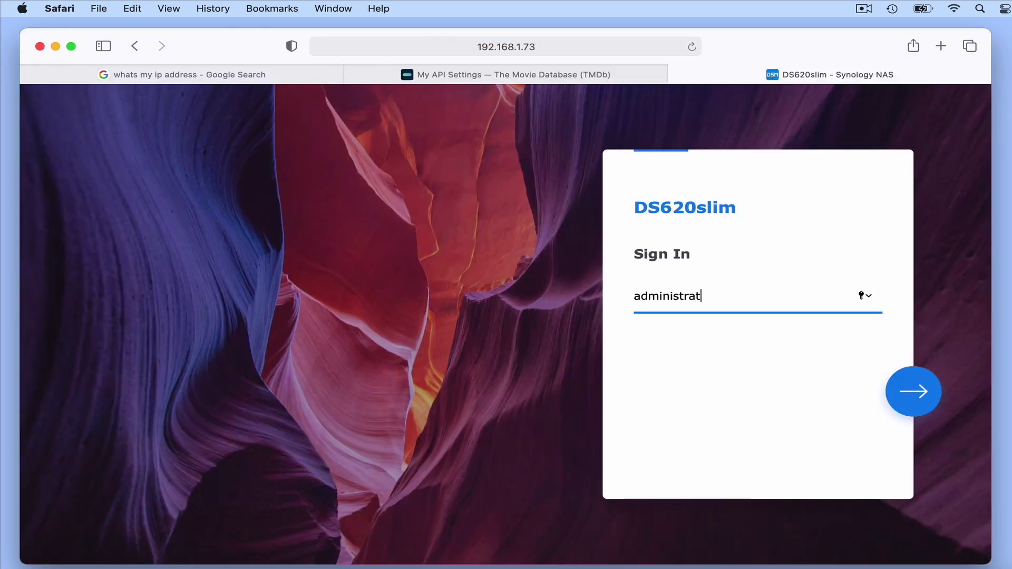
text(or)
click(917, 392)
text(•••••••••)
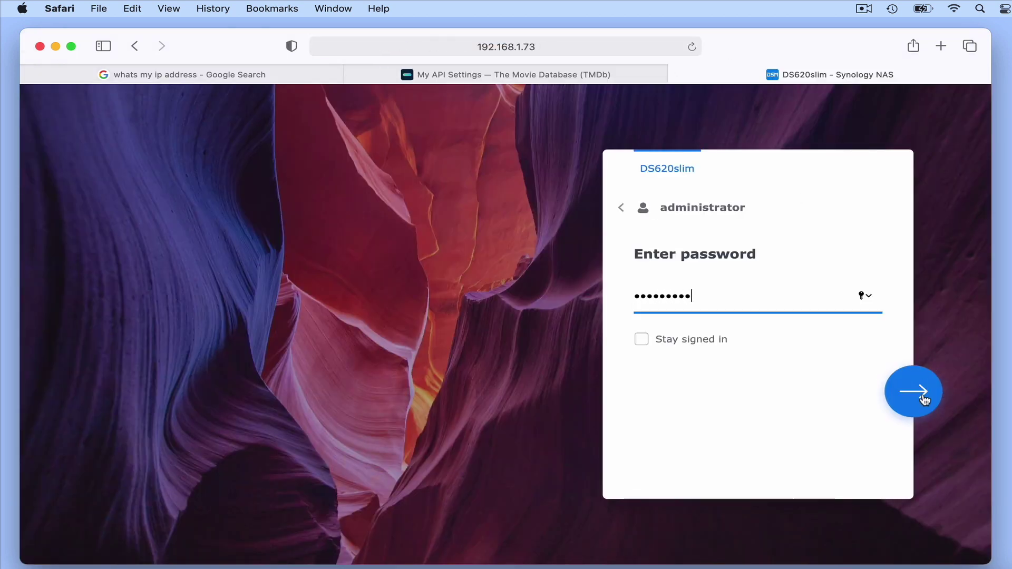
click(924, 399)
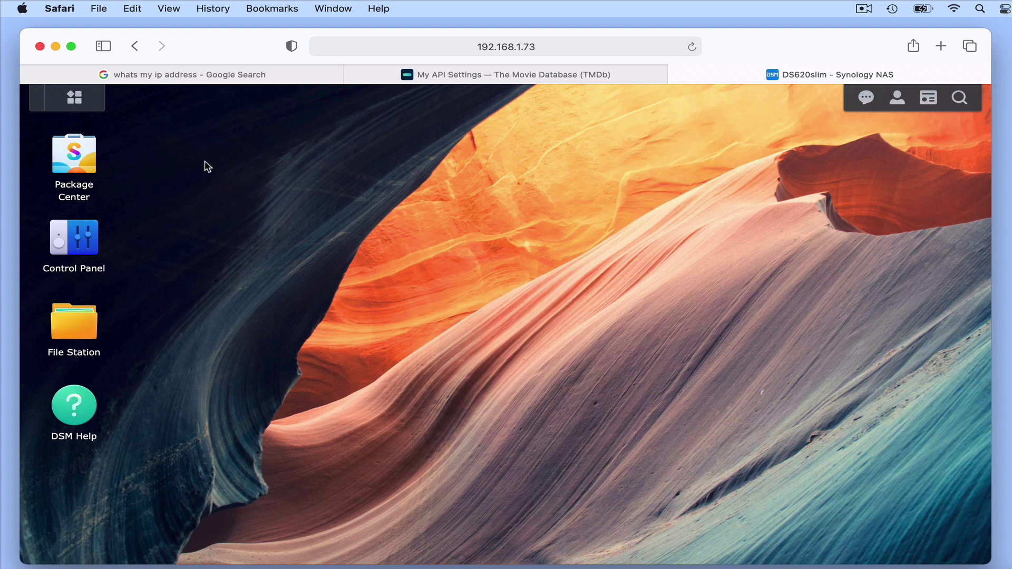
Step: Launch Video Station from the NAS desktop and dismiss the Feature Updates notice
click(88, 104)
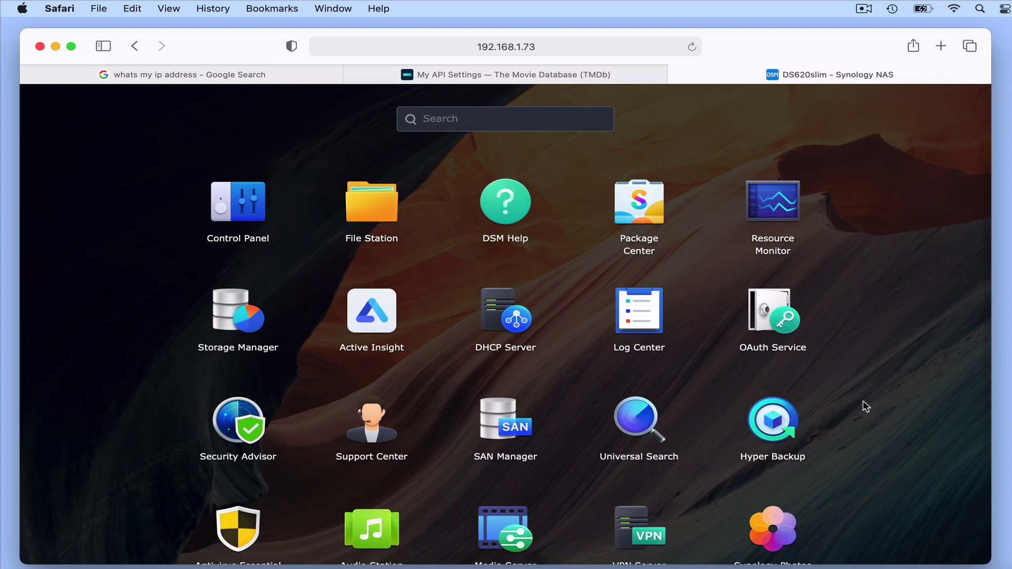
scroll(869, 407, down, 3)
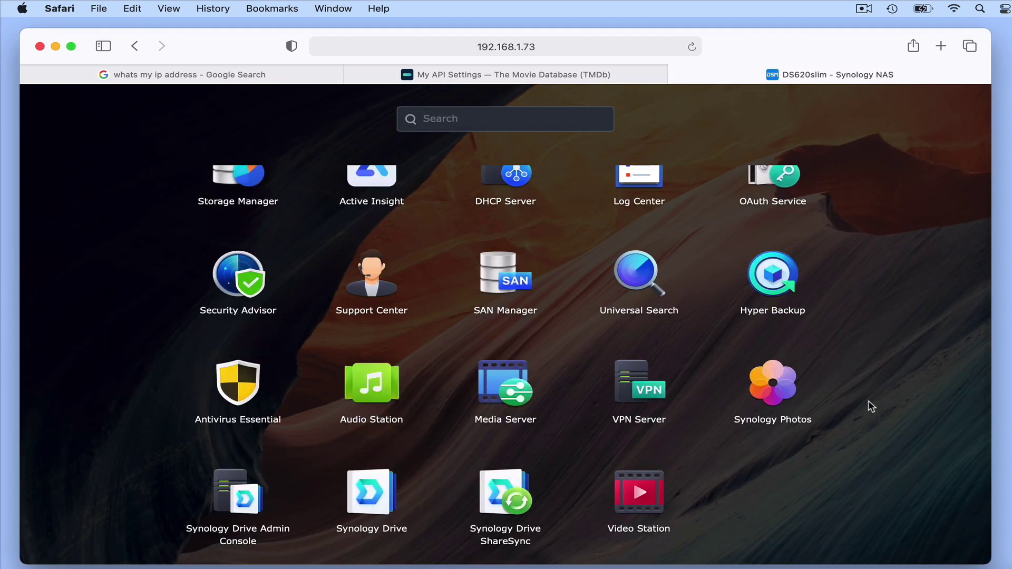
click(657, 499)
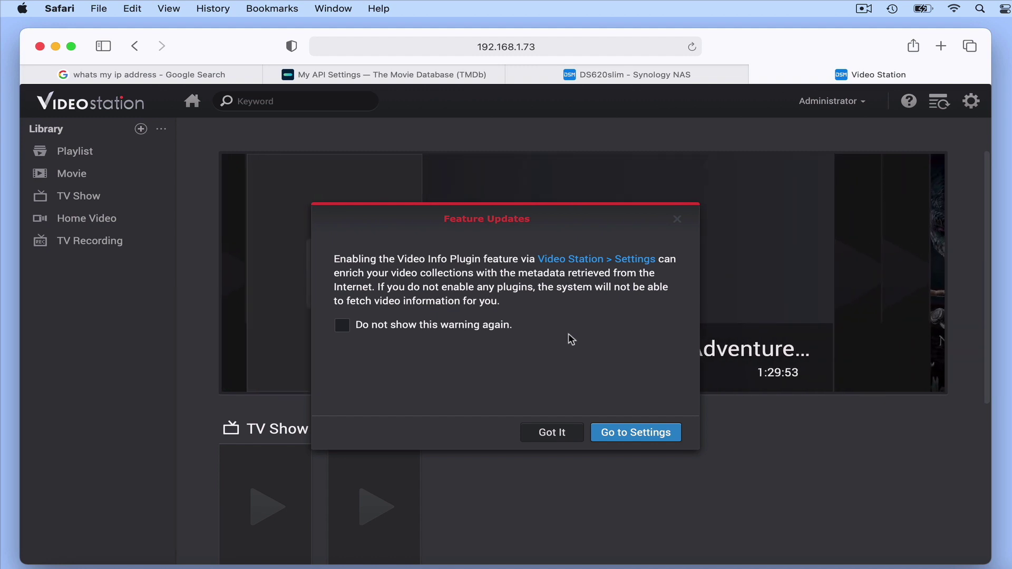
click(566, 436)
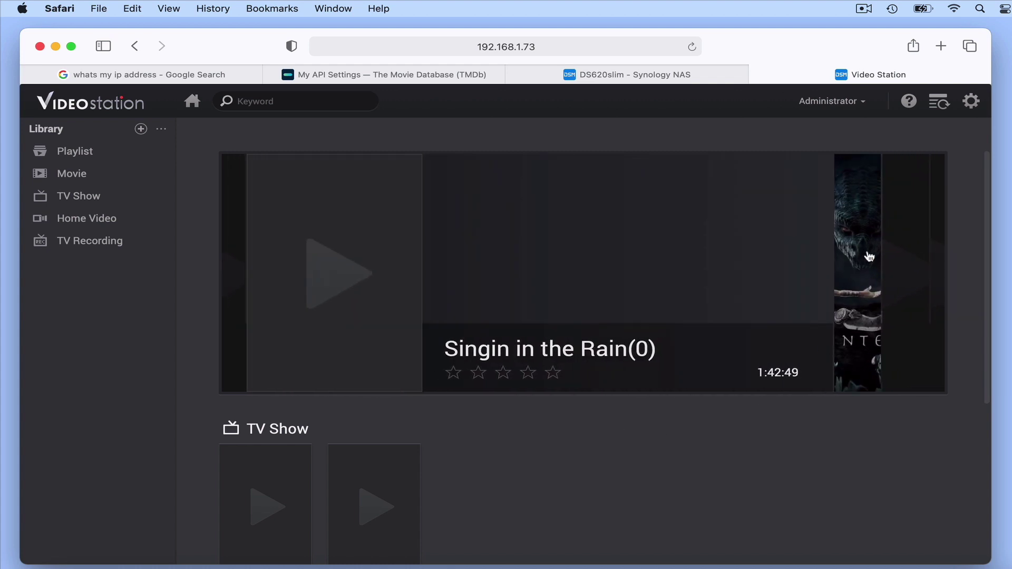
Step: Paste the TMDb API key into the Movie source of Video Station's Video Info Plugin settings and test its connection
click(967, 103)
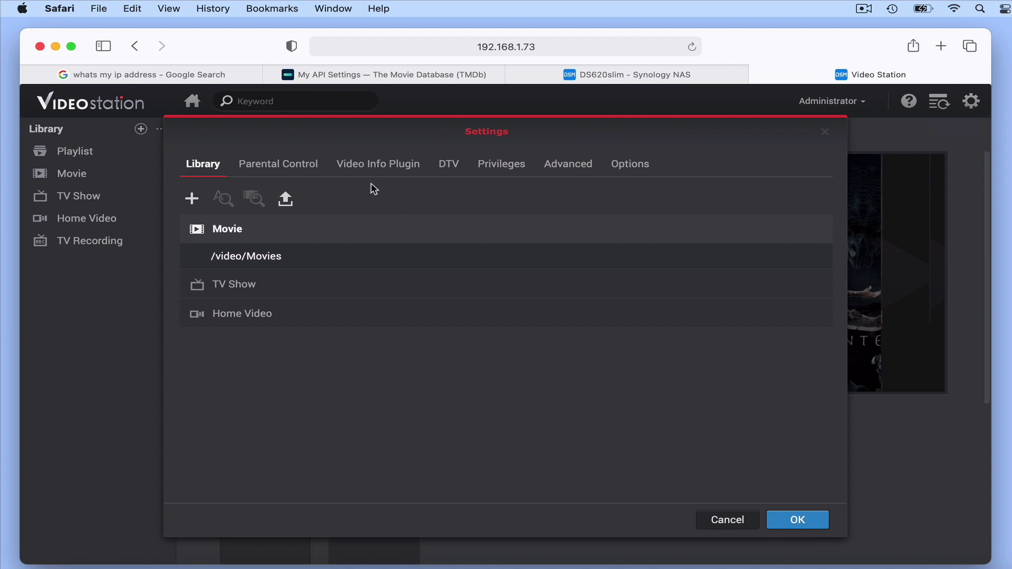
click(402, 172)
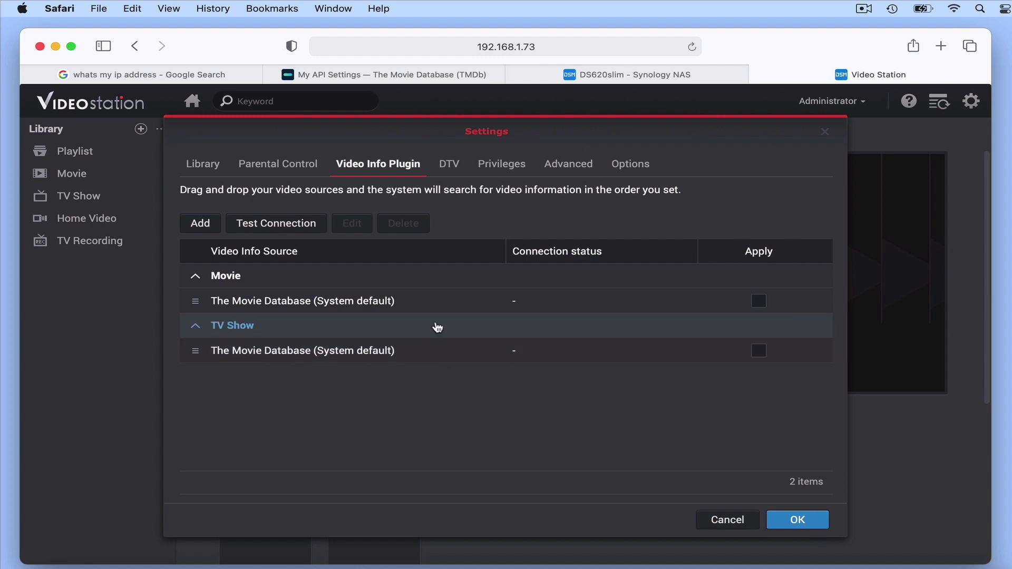
click(421, 310)
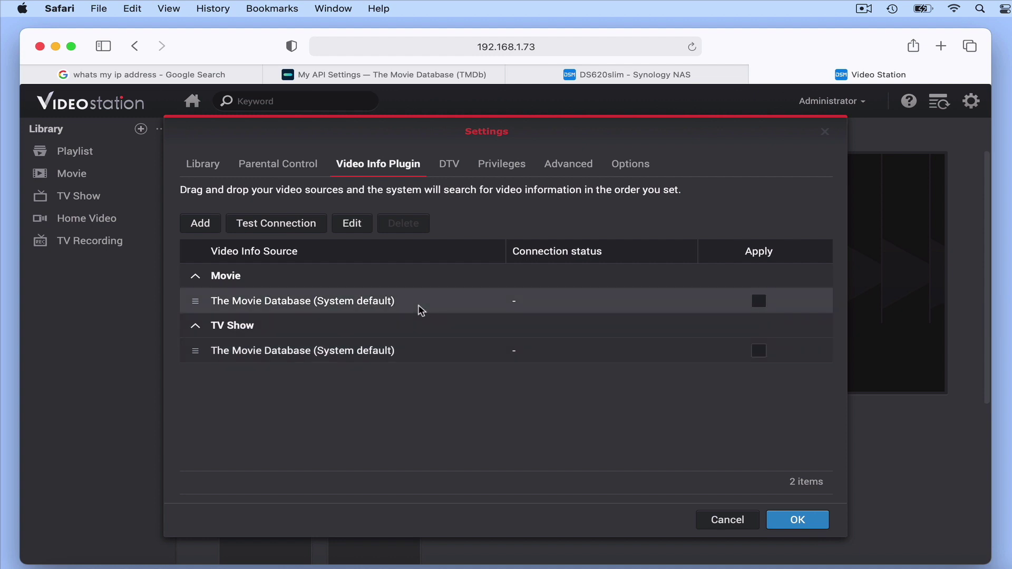
click(352, 230)
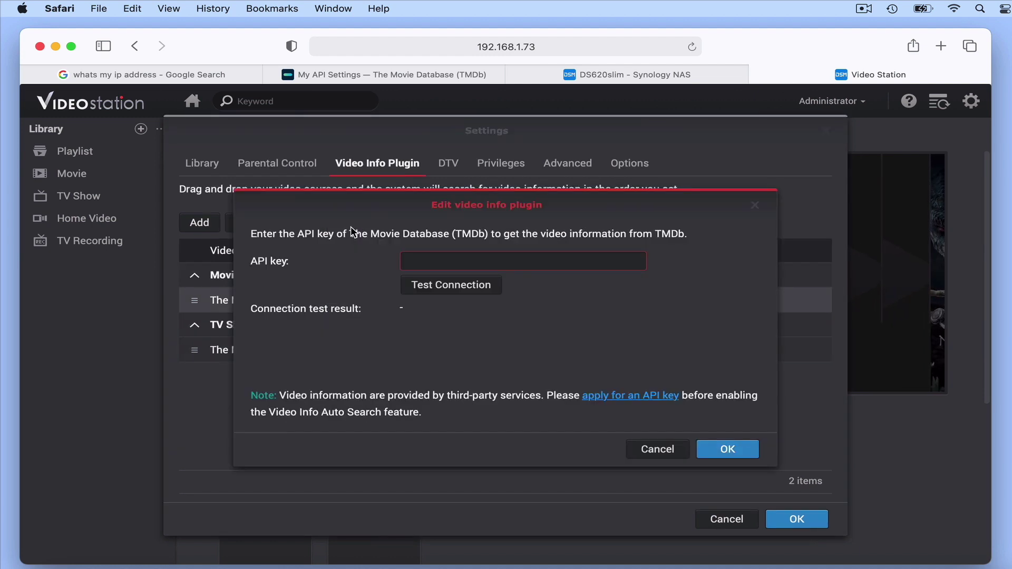
click(425, 263)
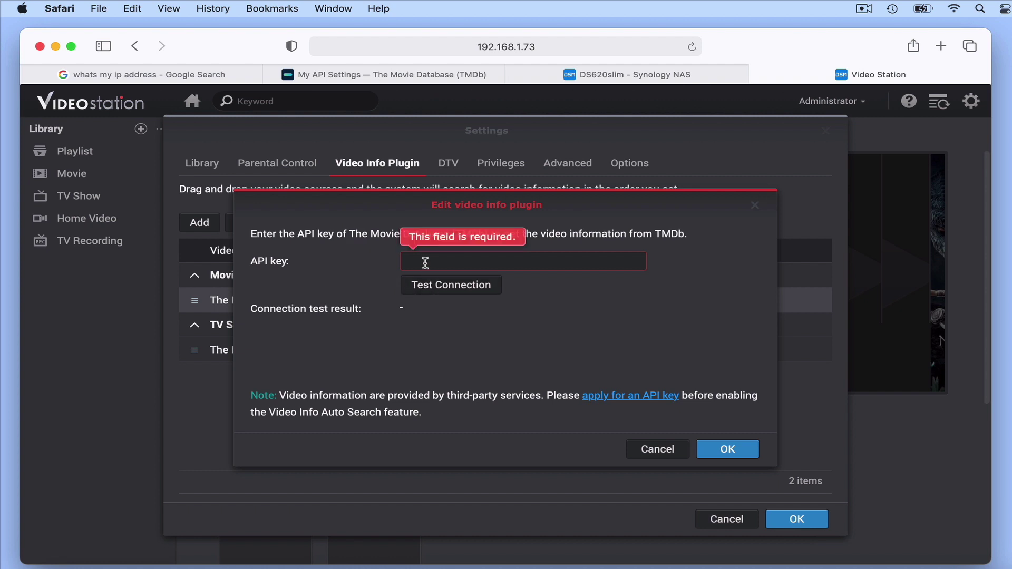
right_click(447, 261)
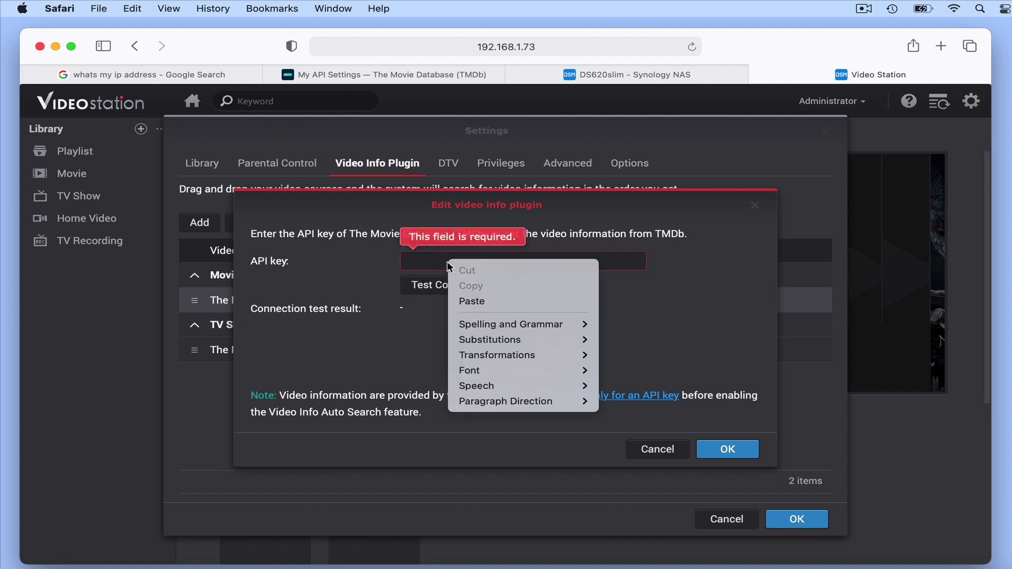
click(471, 301)
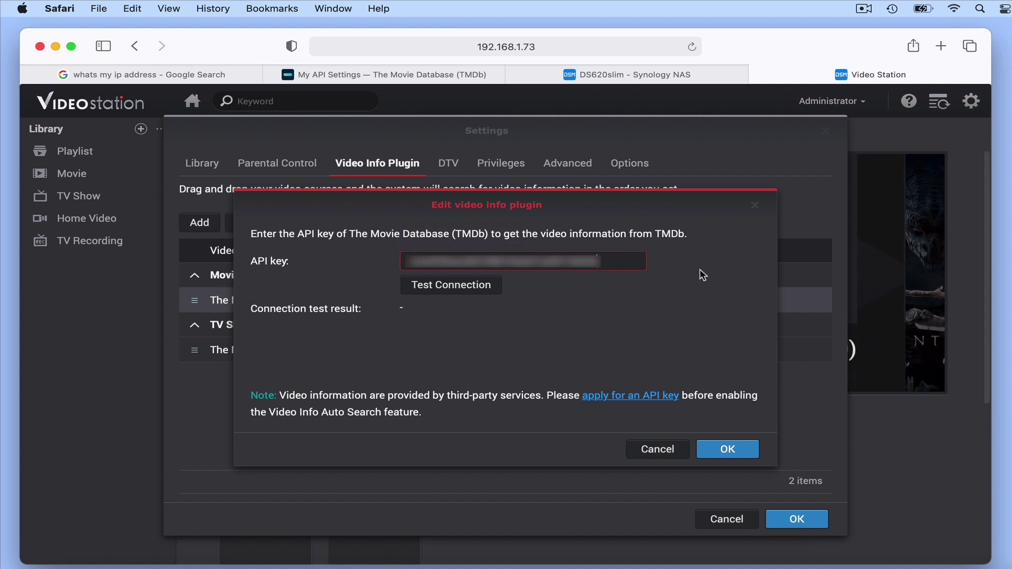
click(664, 268)
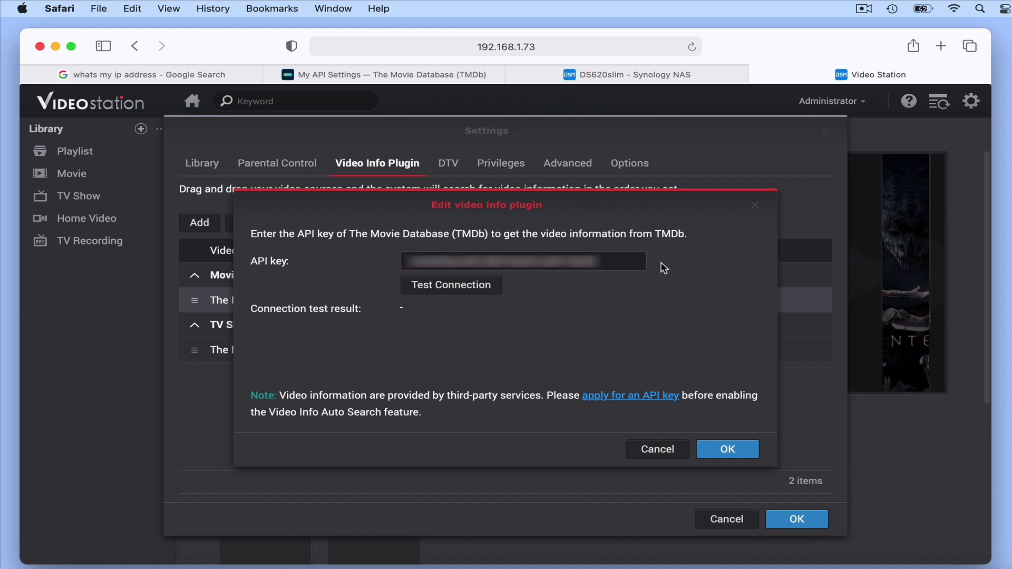
click(487, 290)
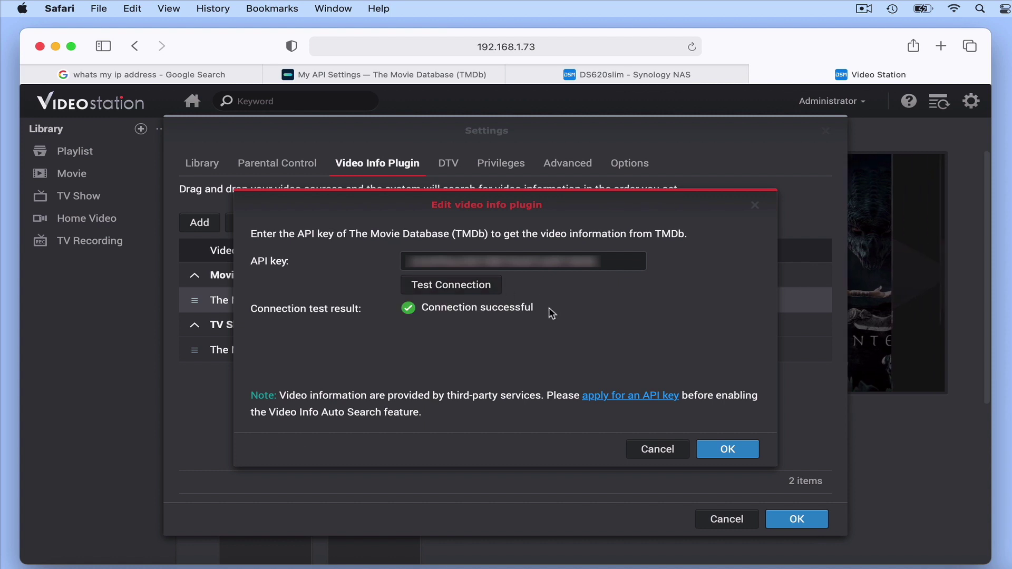
click(722, 450)
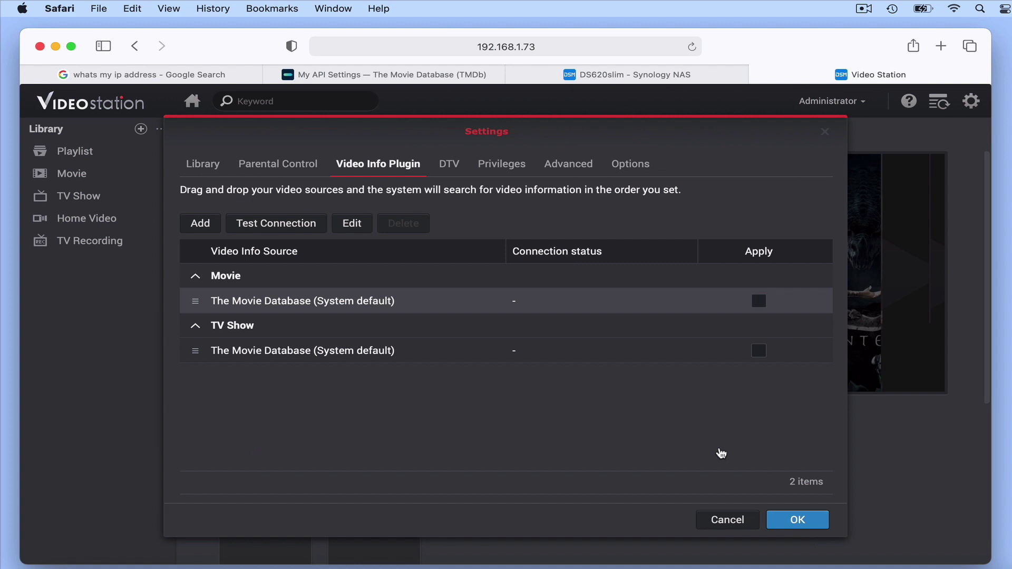
Step: Apply The Movie Database source to Movie and TV Show, testing the TV Show source's connection before saving the settings
click(760, 302)
click(763, 355)
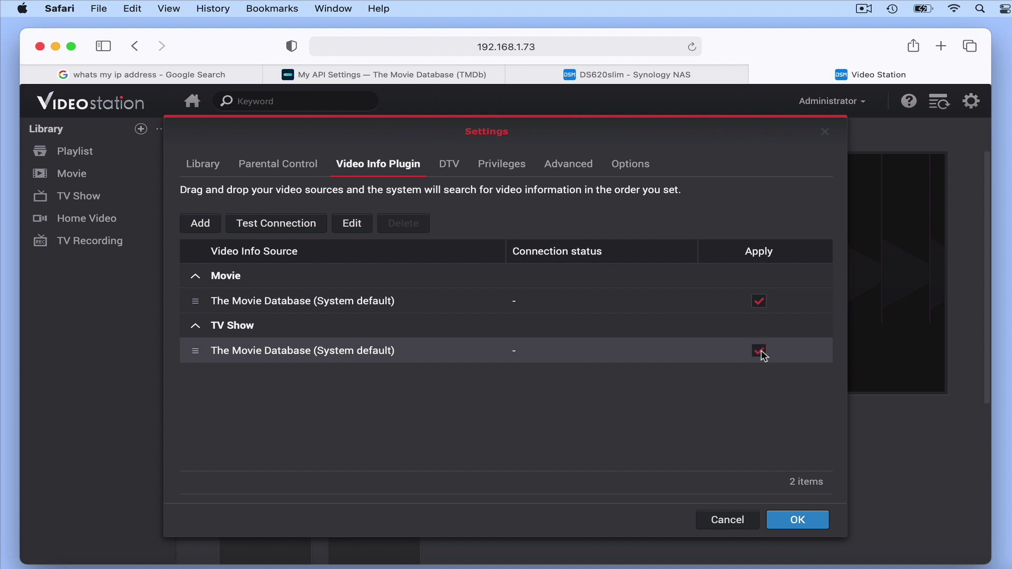
click(352, 227)
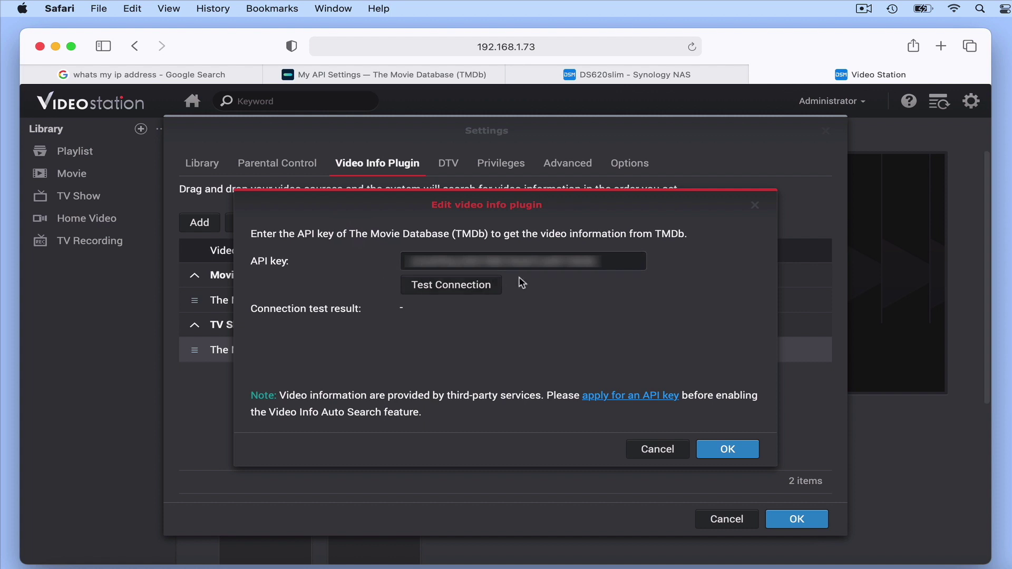
click(455, 291)
click(726, 449)
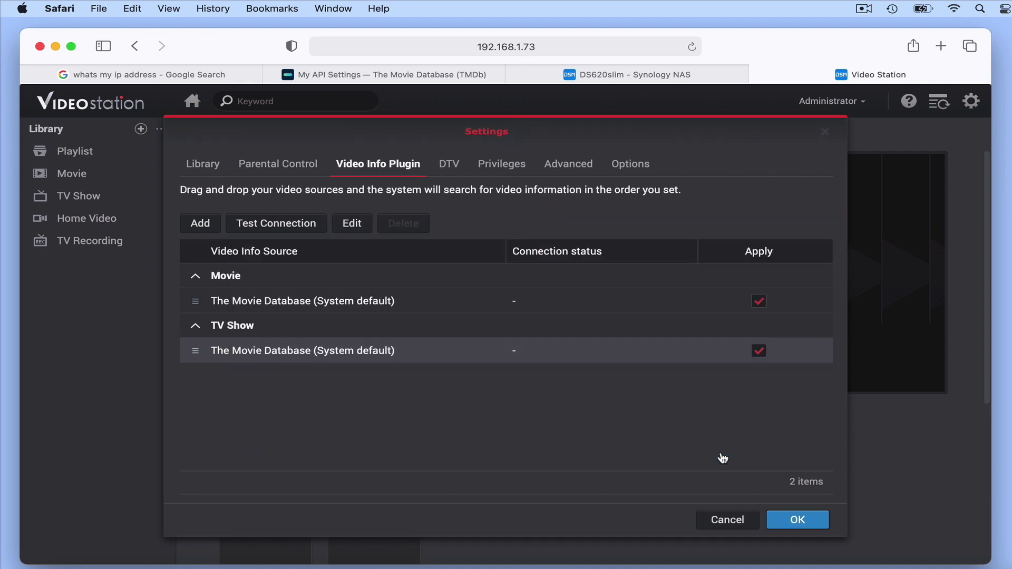
click(803, 521)
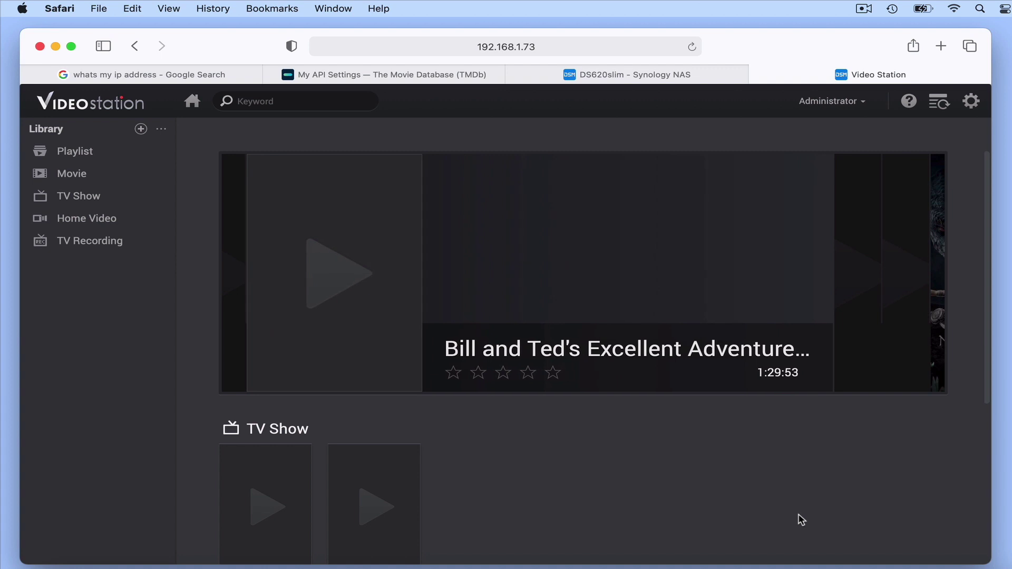
Step: Fill in the video info of the movie Singin in the Rain from the plugin's 1952-04-09 match and save it
click(70, 182)
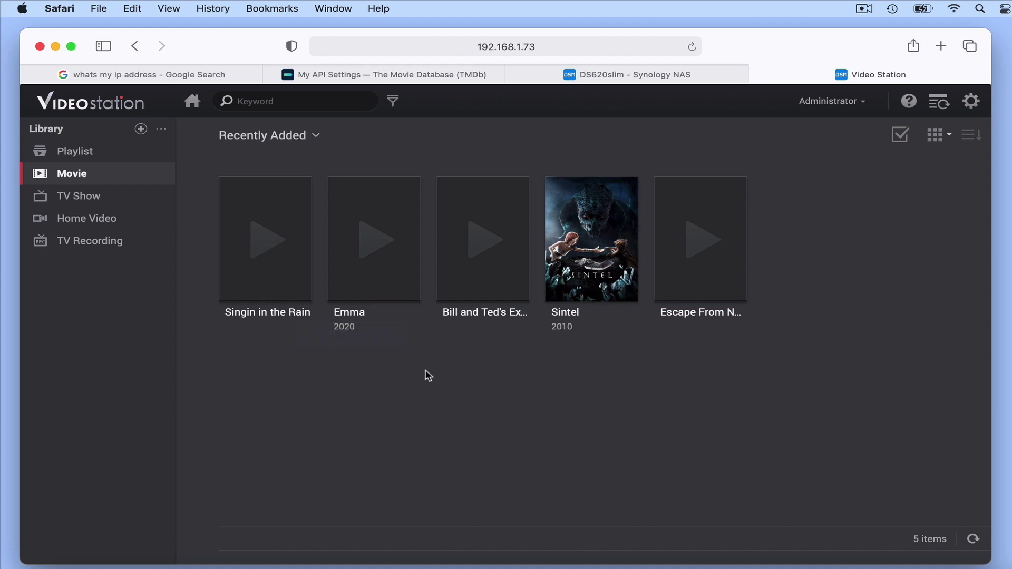
mouse_move(301, 291)
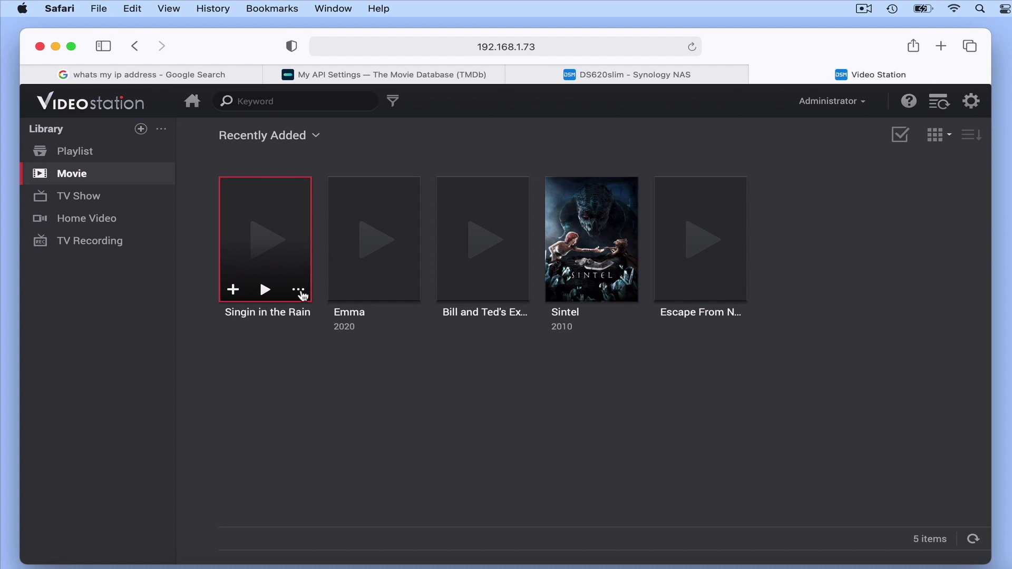
click(299, 290)
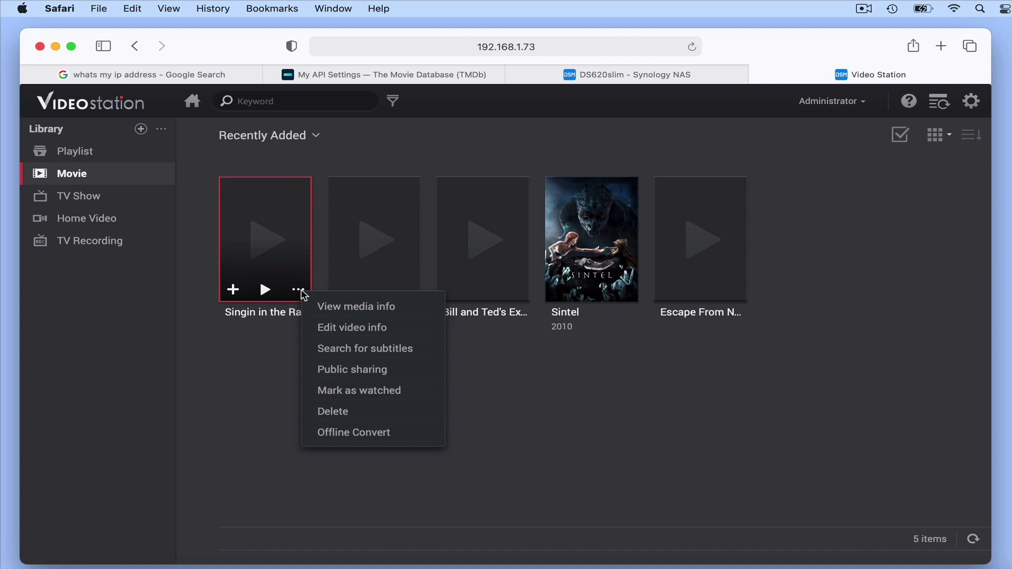
click(404, 329)
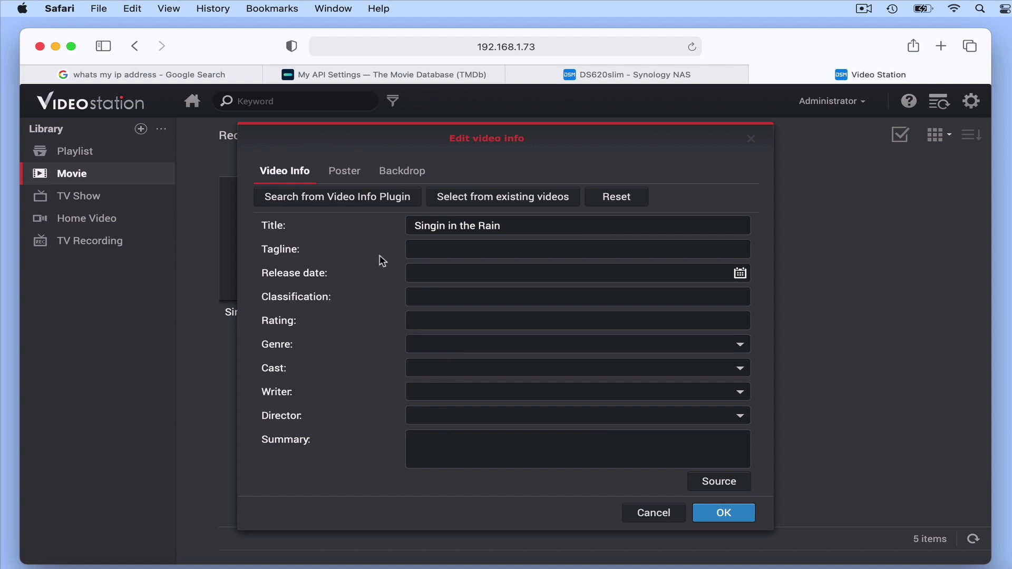
click(378, 199)
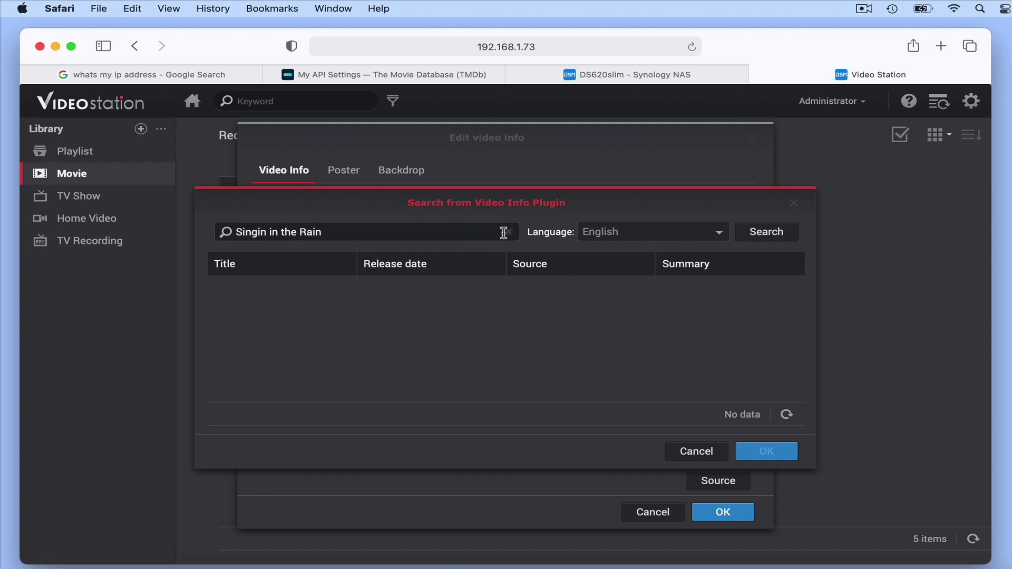
click(764, 238)
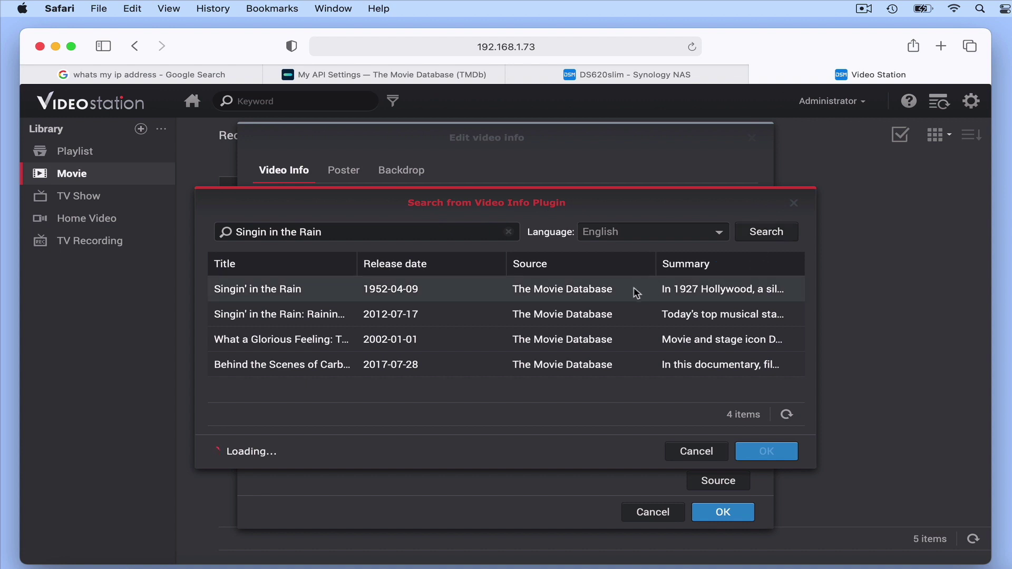
click(636, 293)
click(764, 451)
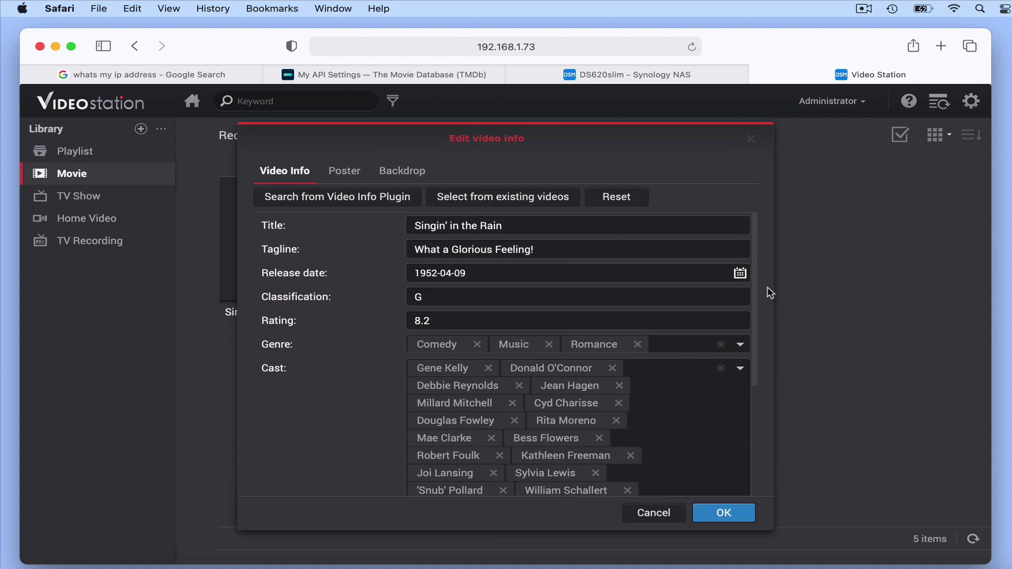
click(717, 519)
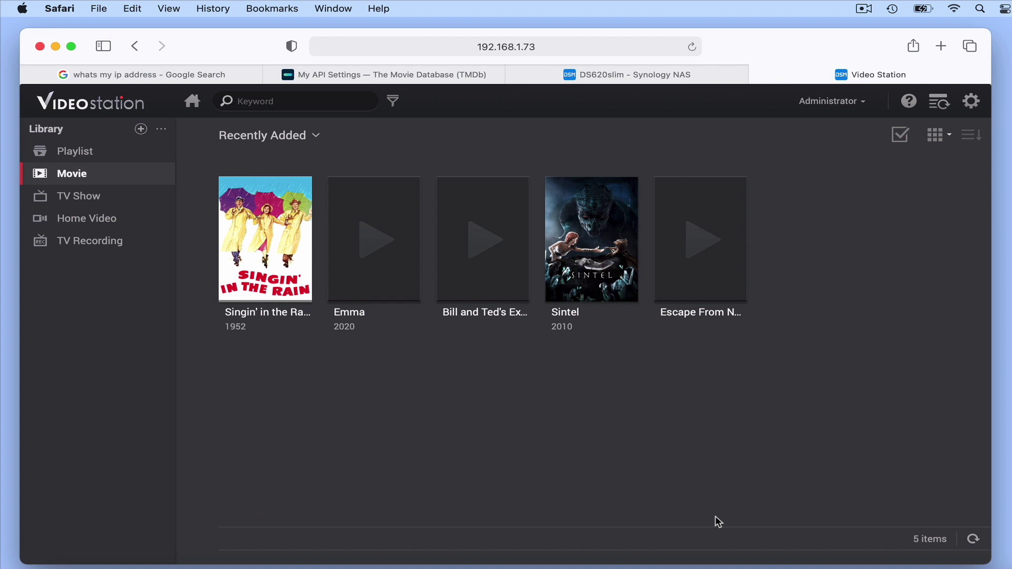
Step: Fill in the video info of the movie Emma from the plugin's 2020-02-13 match and save it
click(408, 291)
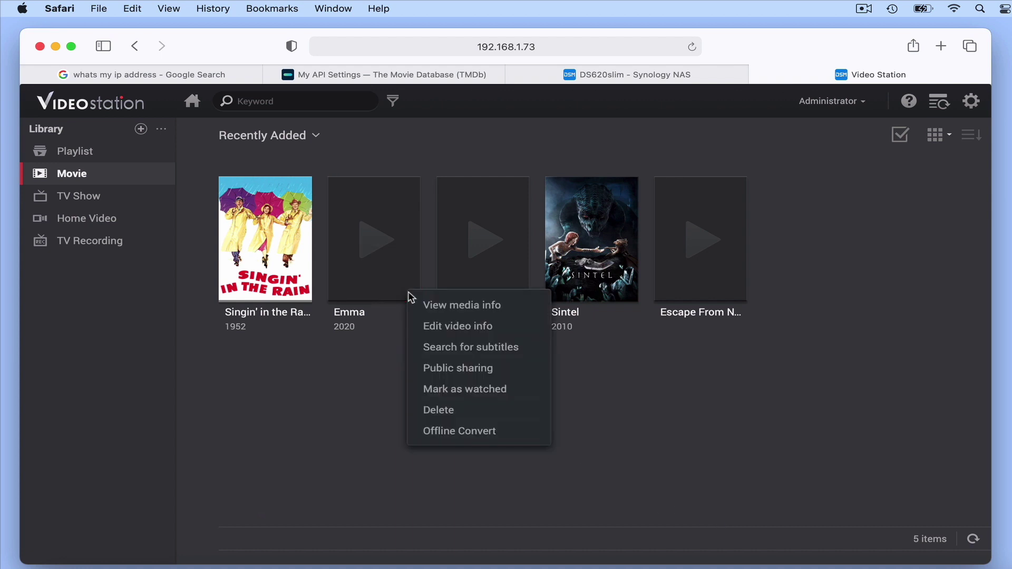
click(460, 327)
click(390, 200)
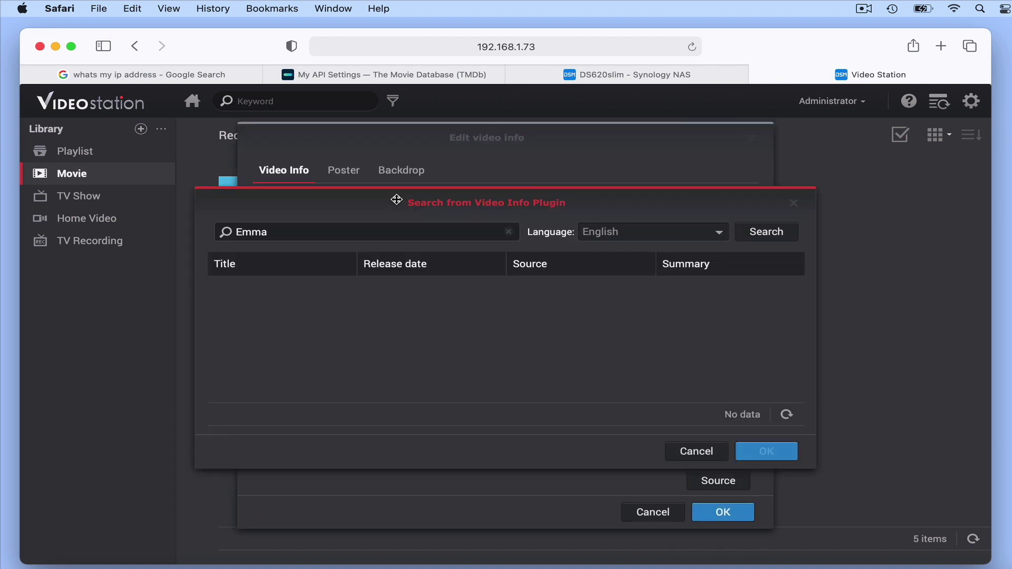
click(761, 237)
click(625, 293)
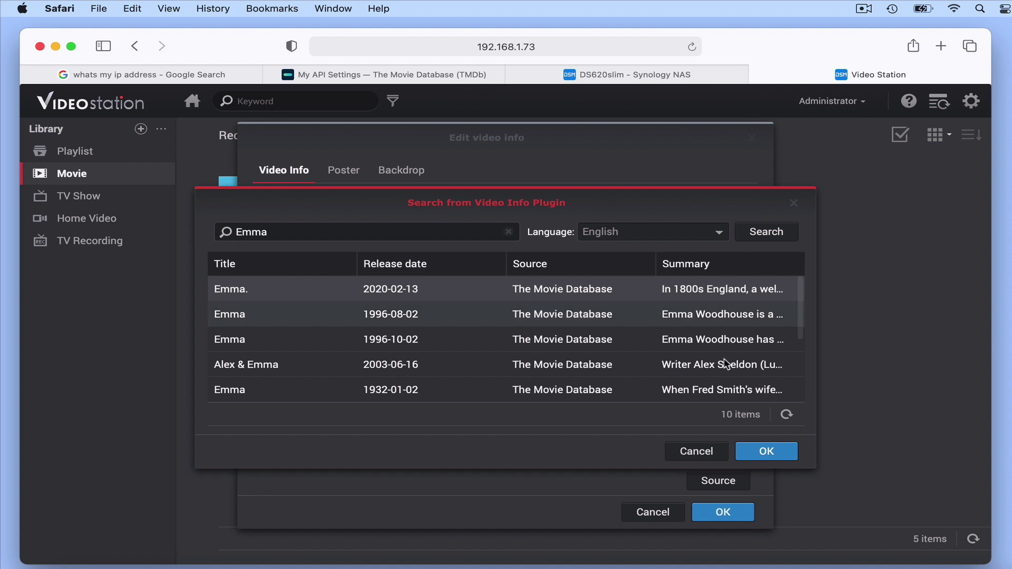
click(759, 454)
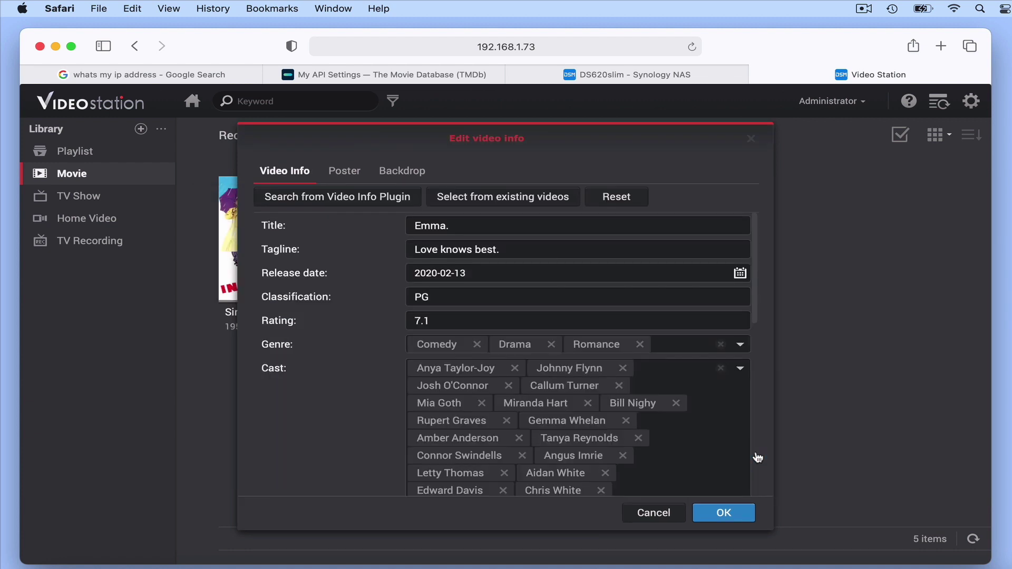
click(725, 516)
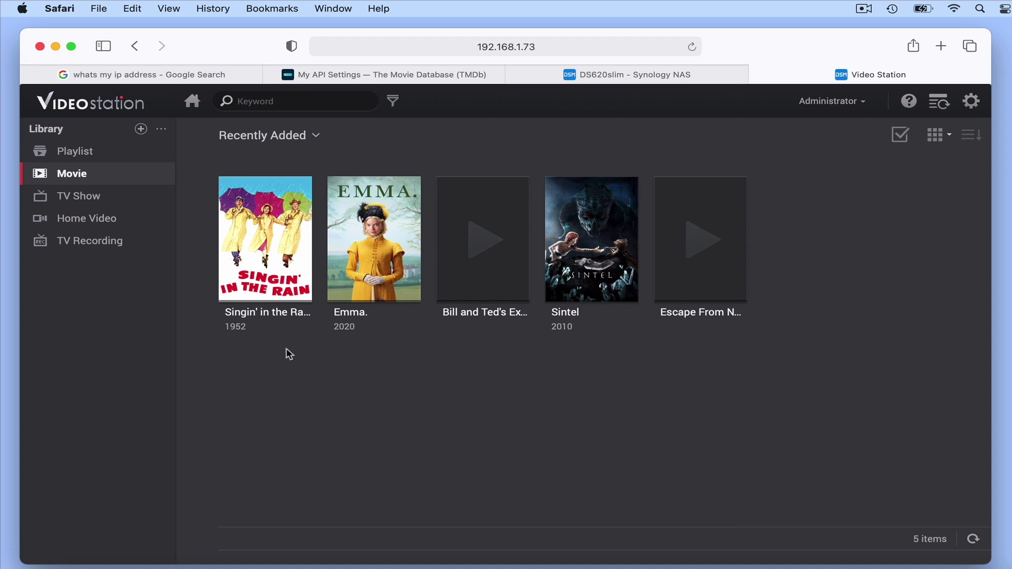
Step: Fill in the video info of the TV show Rick and Morty from the plugin's 2013-12-02 match and save it
click(113, 206)
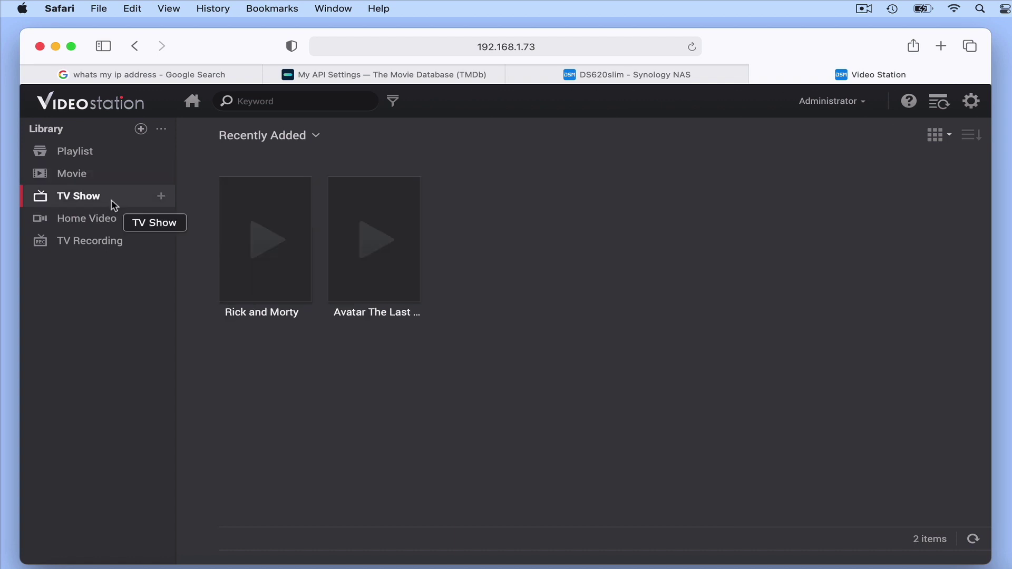
click(299, 289)
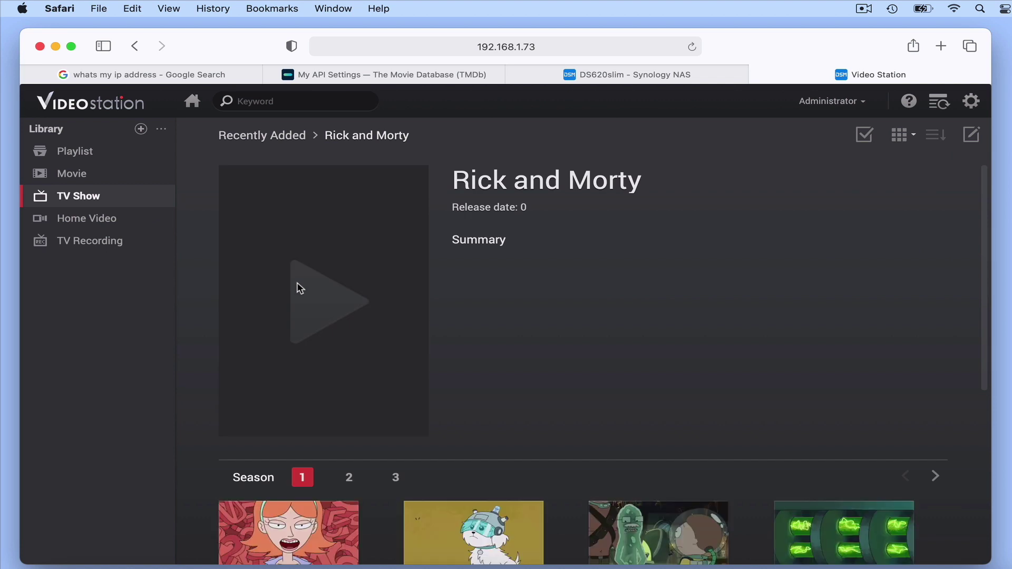
click(973, 138)
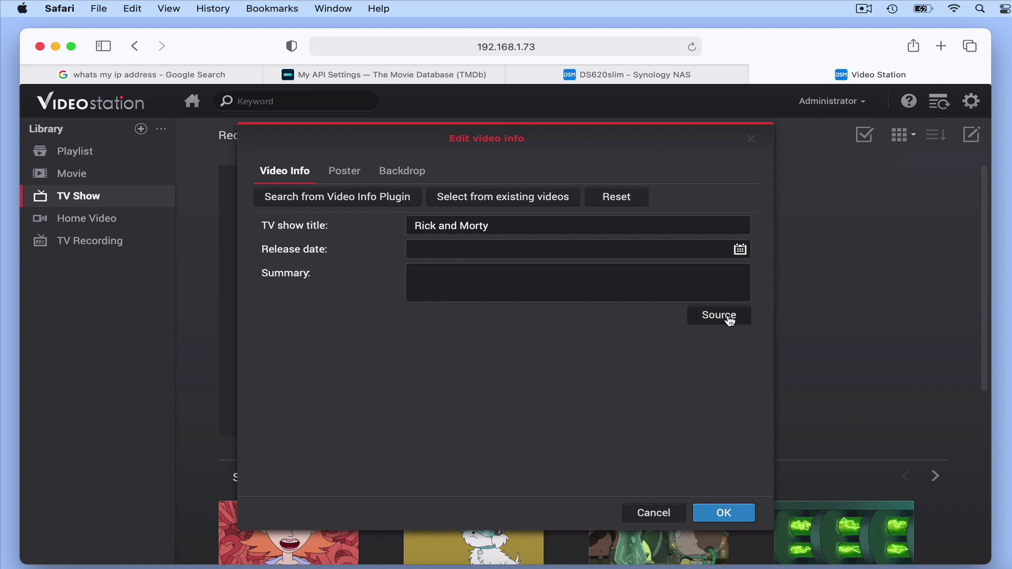
click(383, 198)
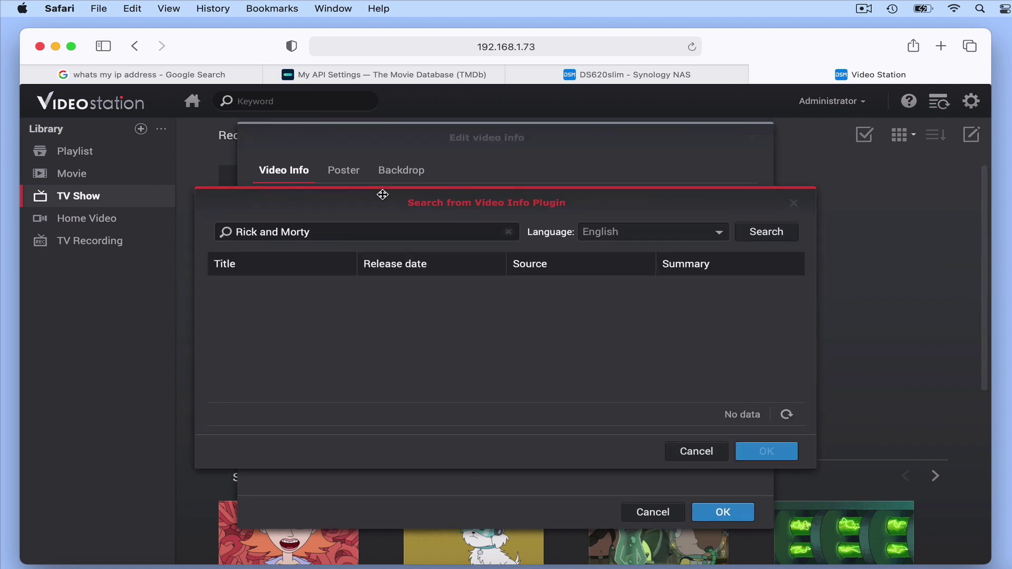
click(762, 235)
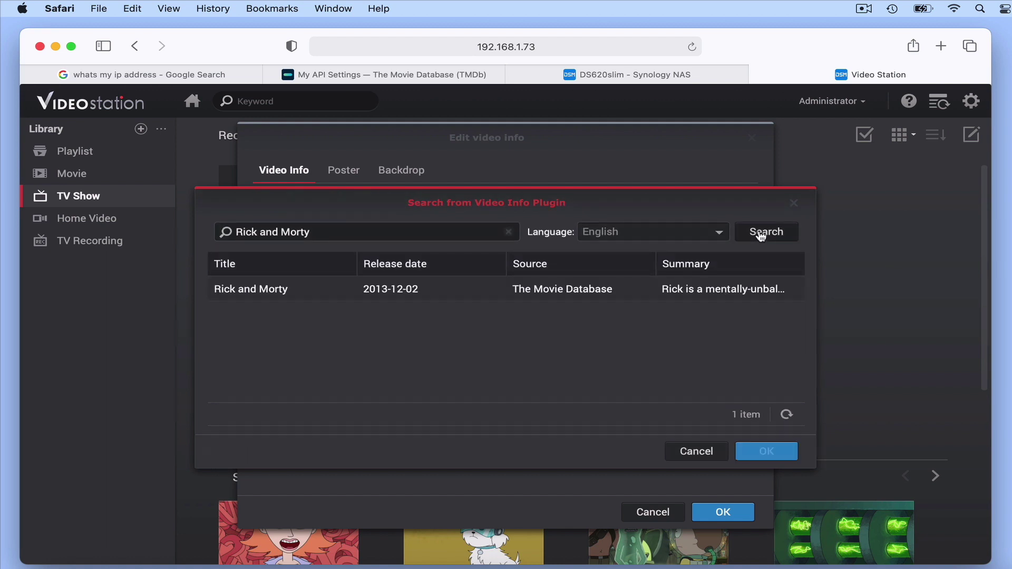
click(608, 294)
click(769, 452)
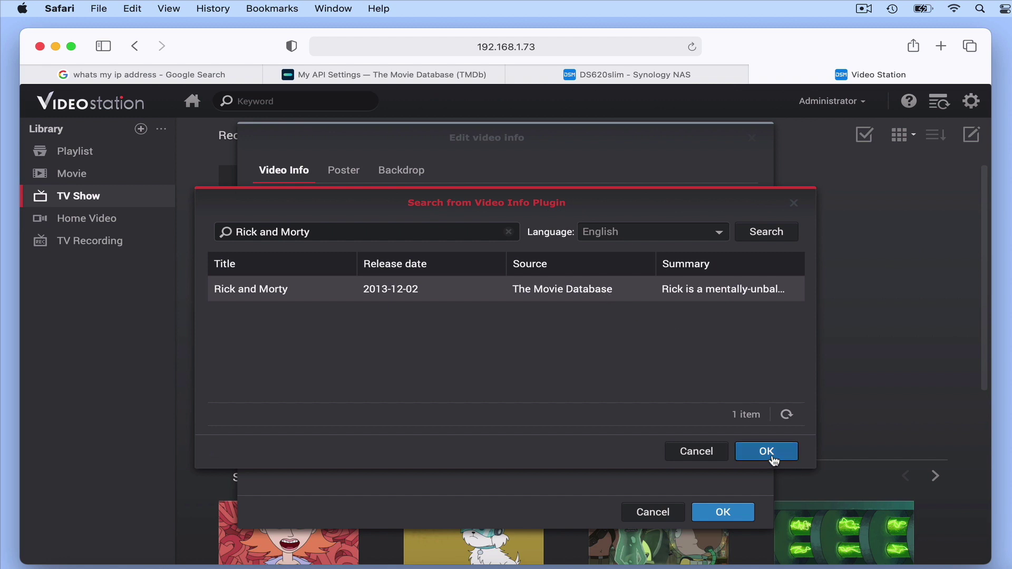
click(726, 513)
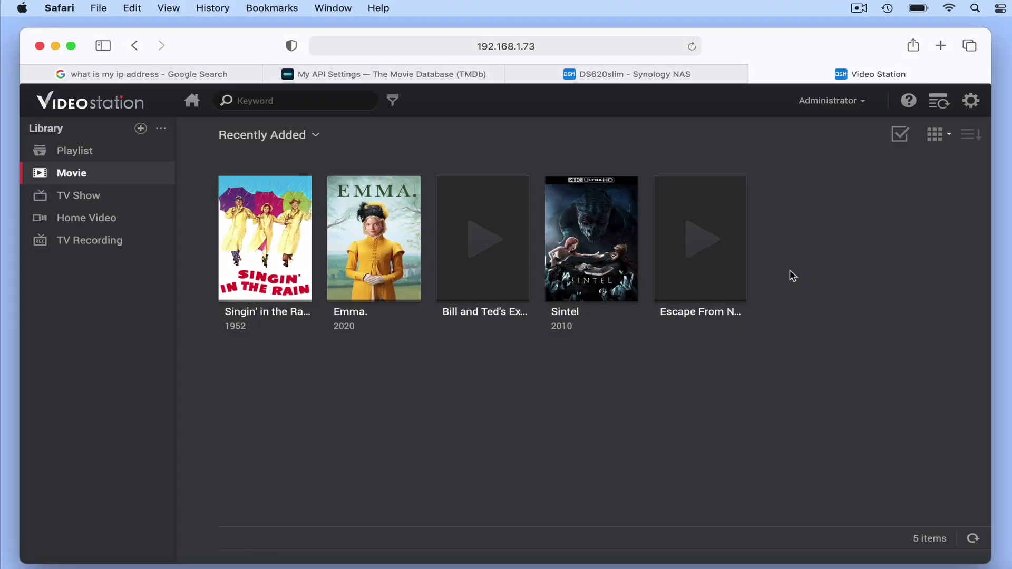
Step: Re-index the NAS media files through Control Panel's Indexing Service, and reload the Video Station movie library
click(656, 79)
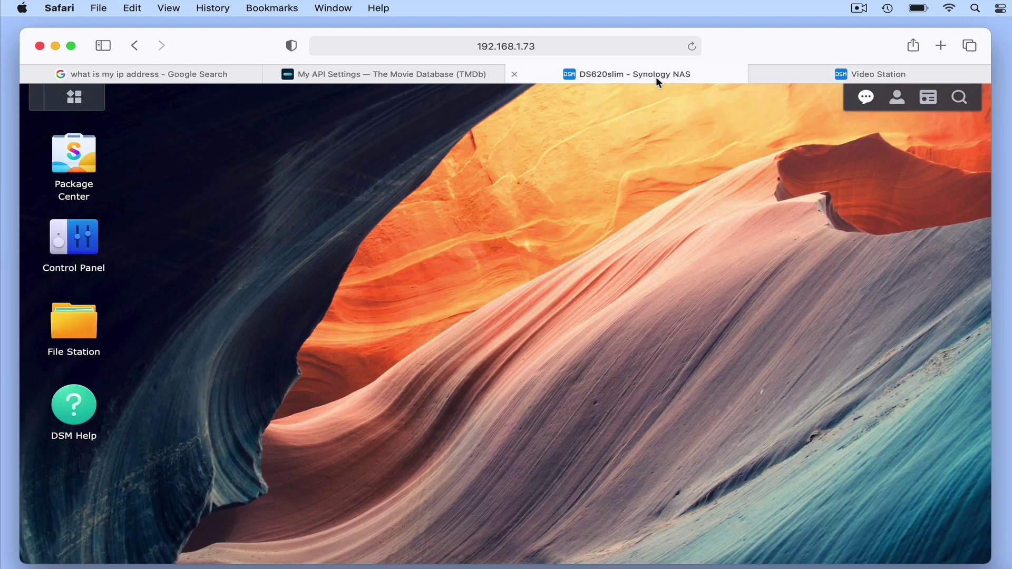
click(82, 248)
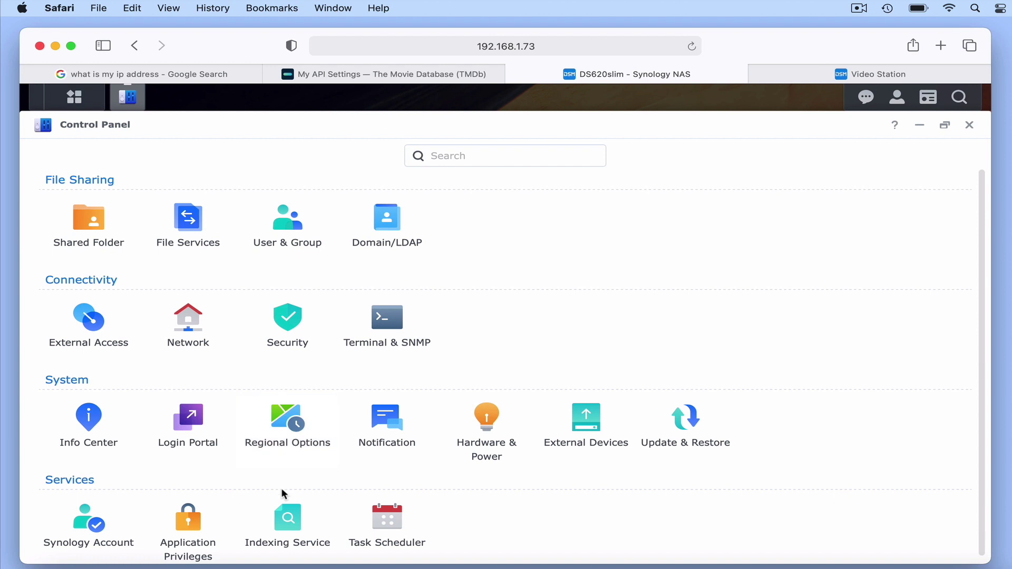
click(289, 521)
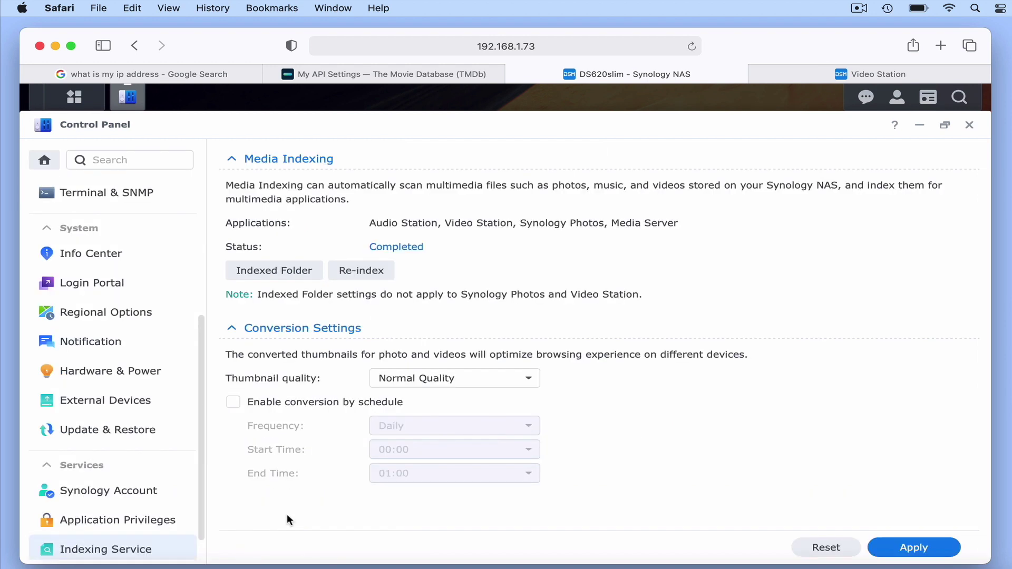
click(386, 275)
click(781, 76)
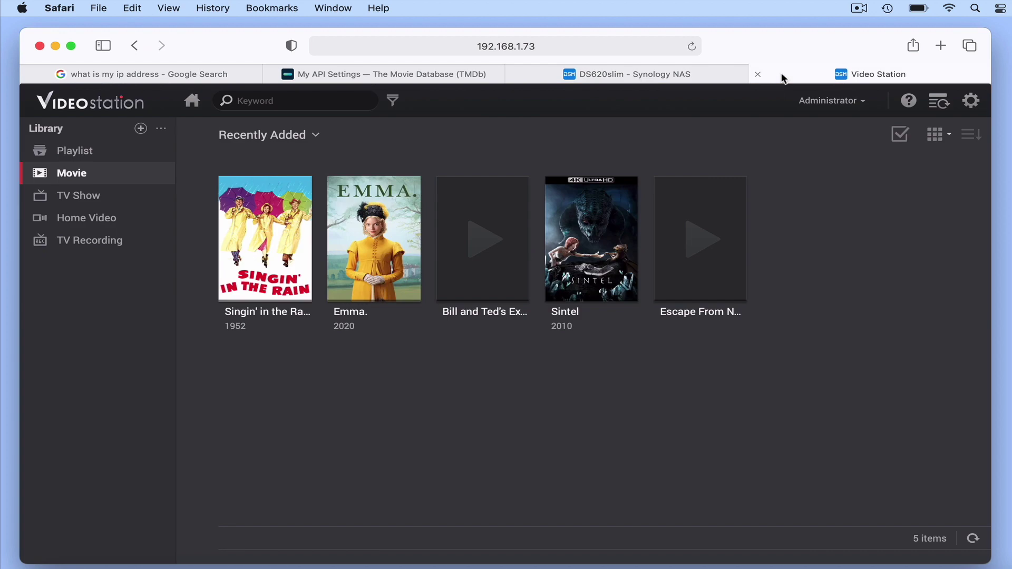
click(692, 46)
Step: Close the NAS Control Panel and open the video shared folder's Movies folder in File Station
click(659, 79)
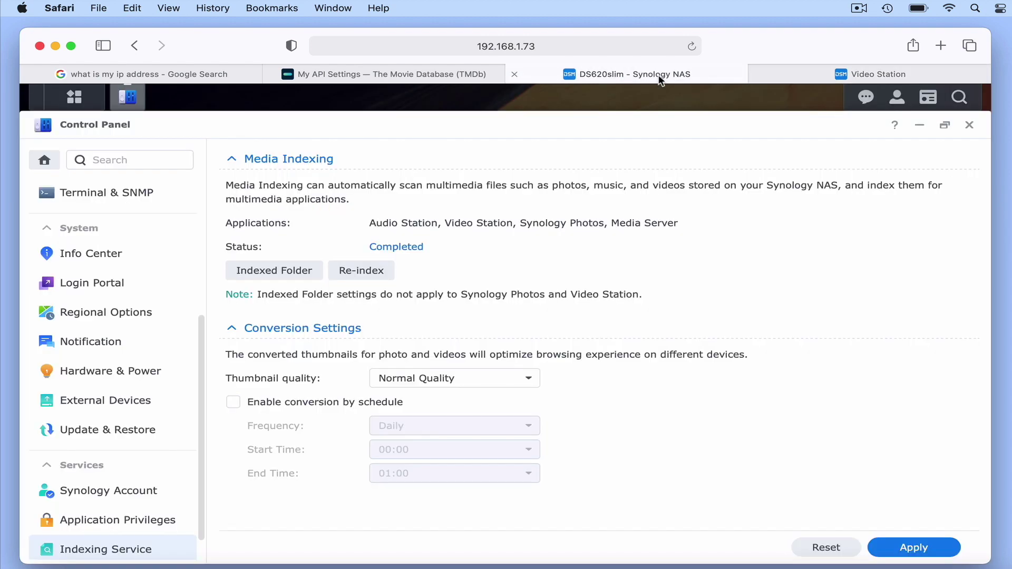
click(970, 126)
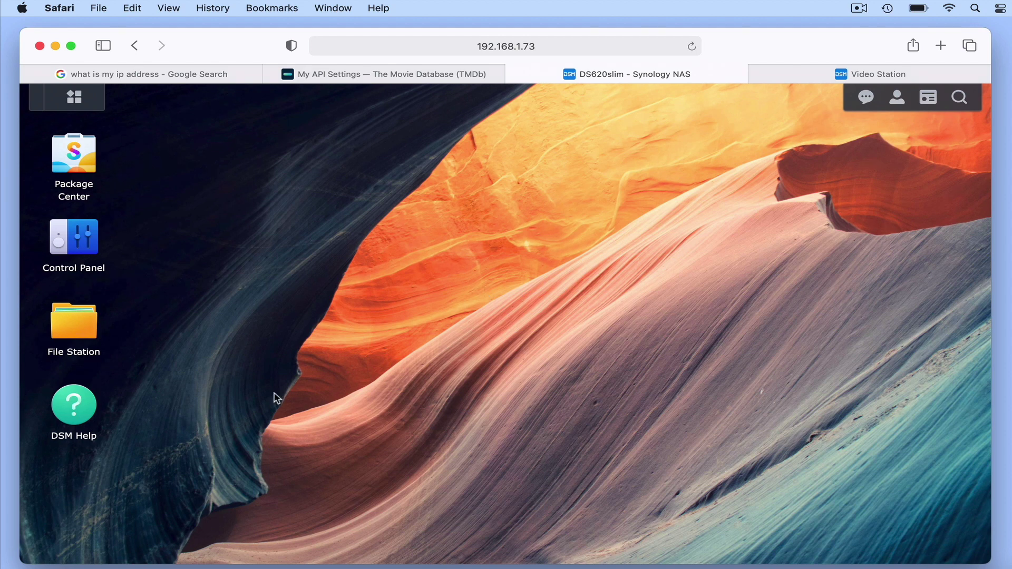
click(62, 320)
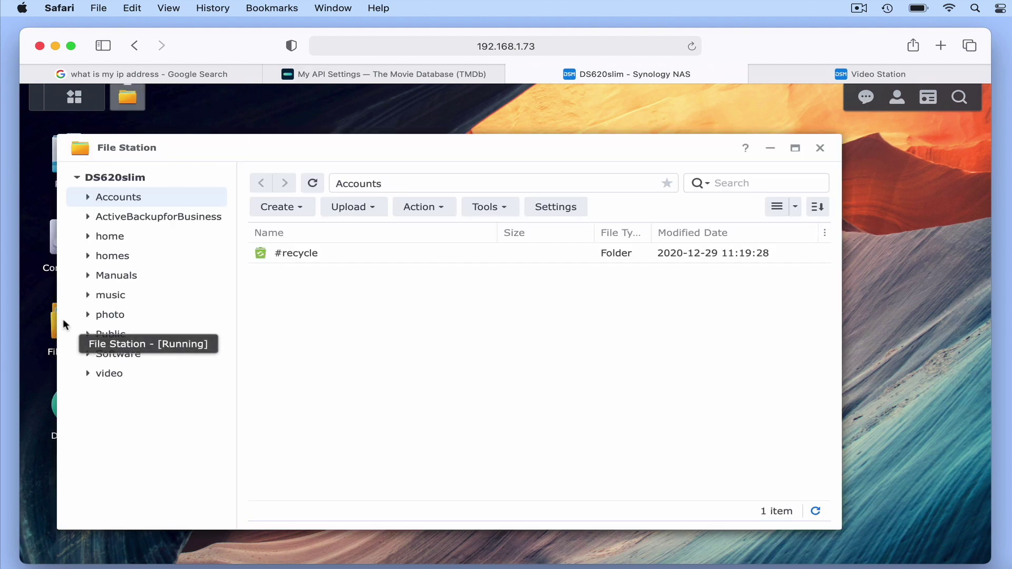
click(105, 375)
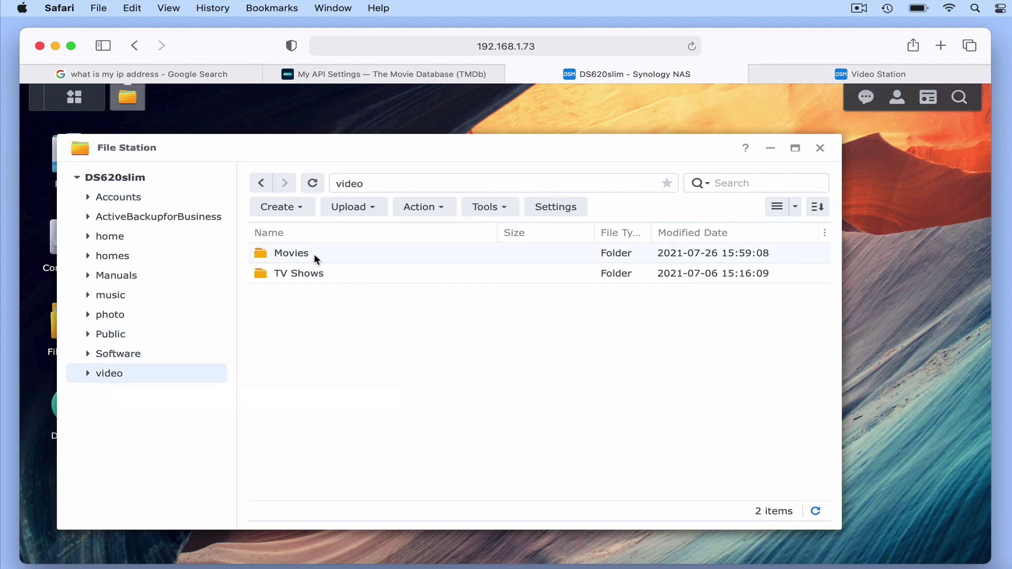
double_click(306, 253)
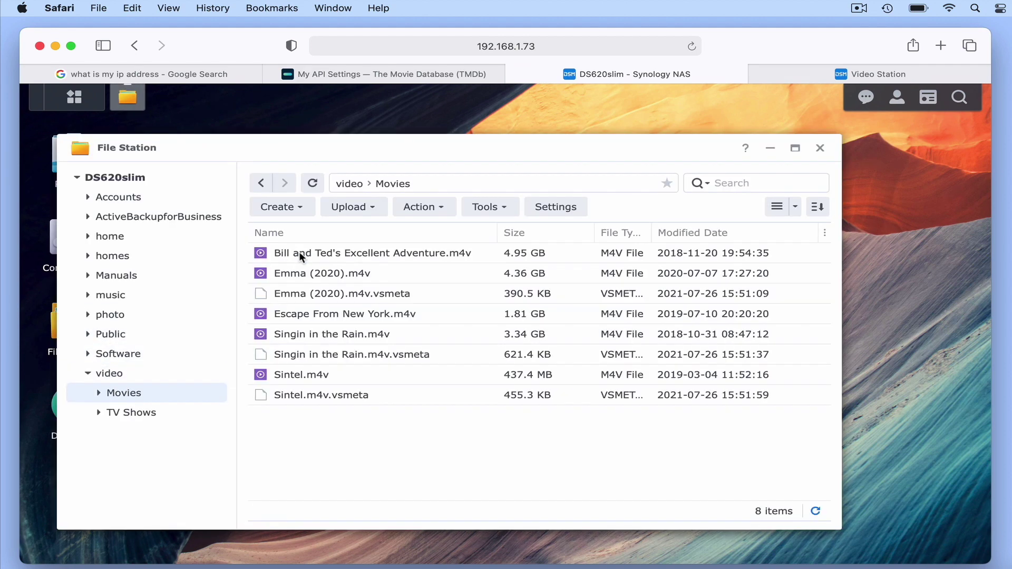
Step: Rename the file Bill and Ted's Excellent Adventure.m4v as Bill and Ted's Excellent Adventure.old
right_click(463, 252)
click(524, 480)
click(498, 334)
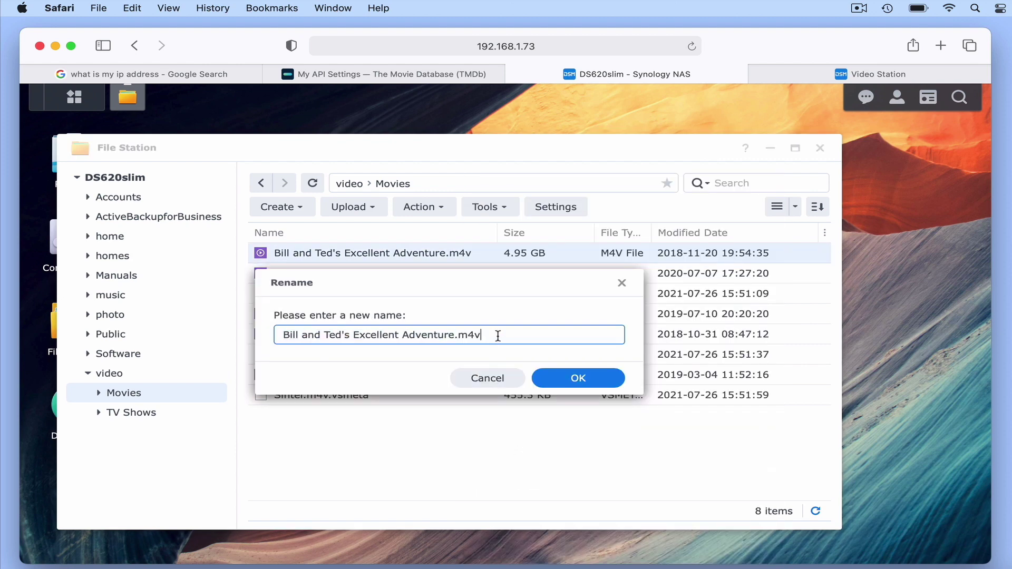
key(BackSpace)
key(BackSpace)
key(BackSpace)
text(old)
key(Return)
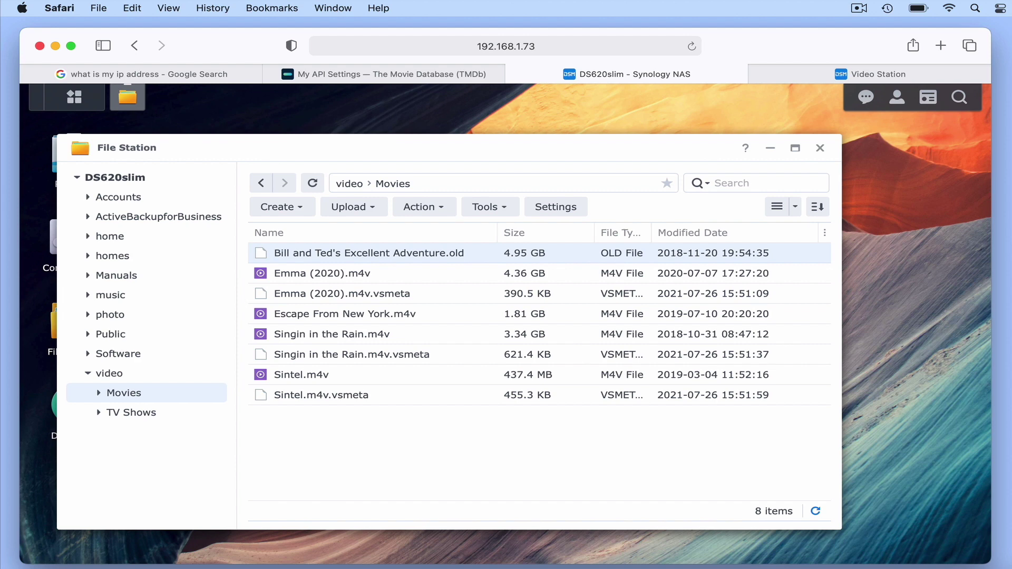
Step: Restore the m4v extension by renaming the Bill and Ted's file as Bill and Ted's Excellent Adventure.m4v
right_click(465, 254)
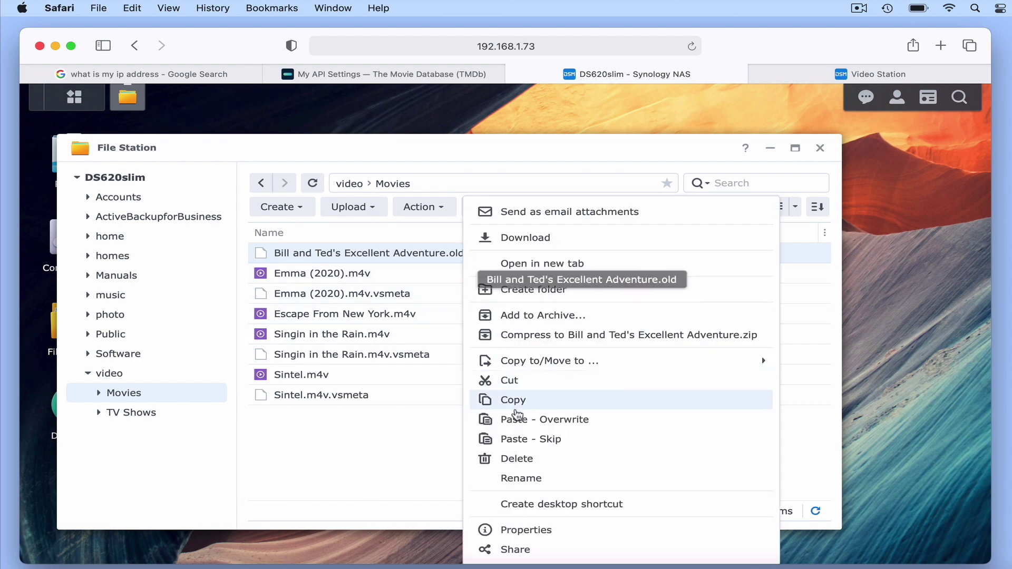
click(524, 480)
click(489, 334)
key(BackSpace)
key(BackSpace)
key(BackSpace)
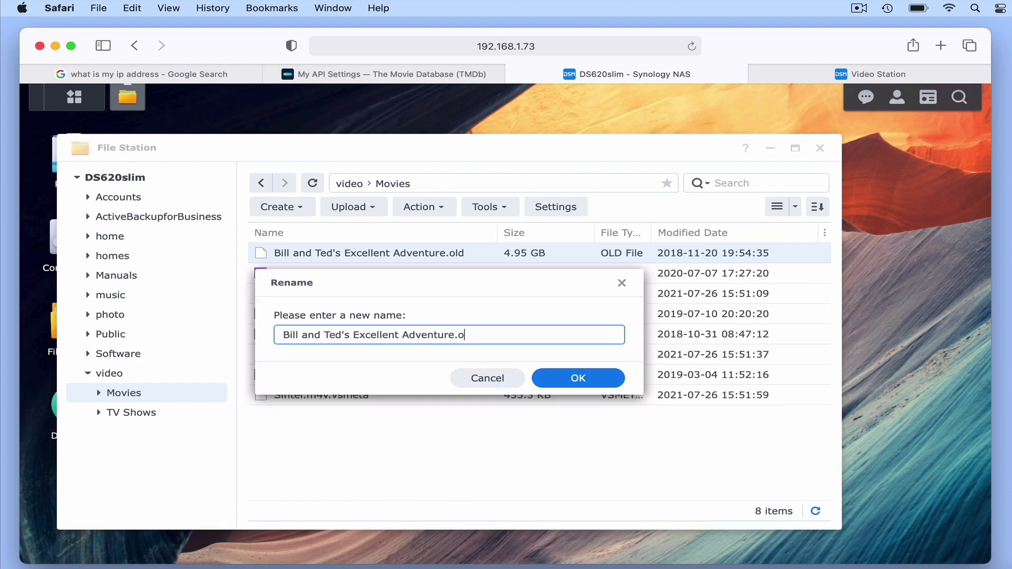
text(m4v)
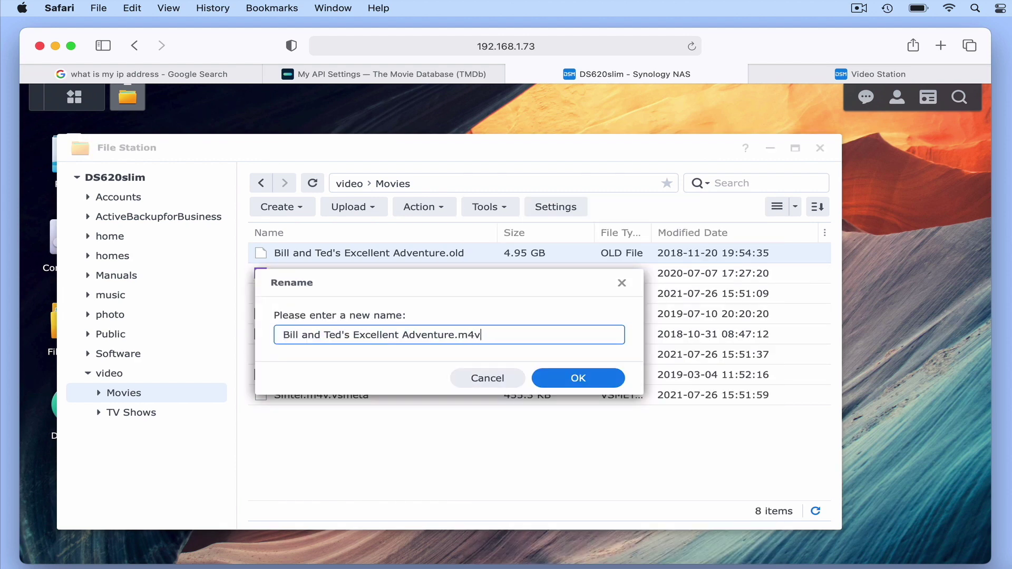
click(563, 376)
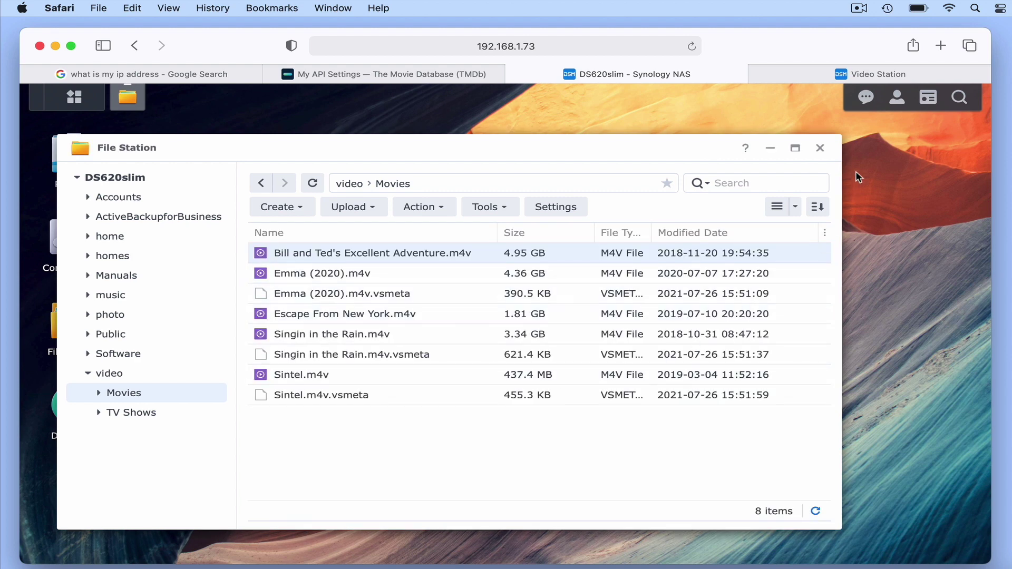
Step: Reload the Video Station movie library and check the poster and year of the Bill and Ted's movie
click(864, 73)
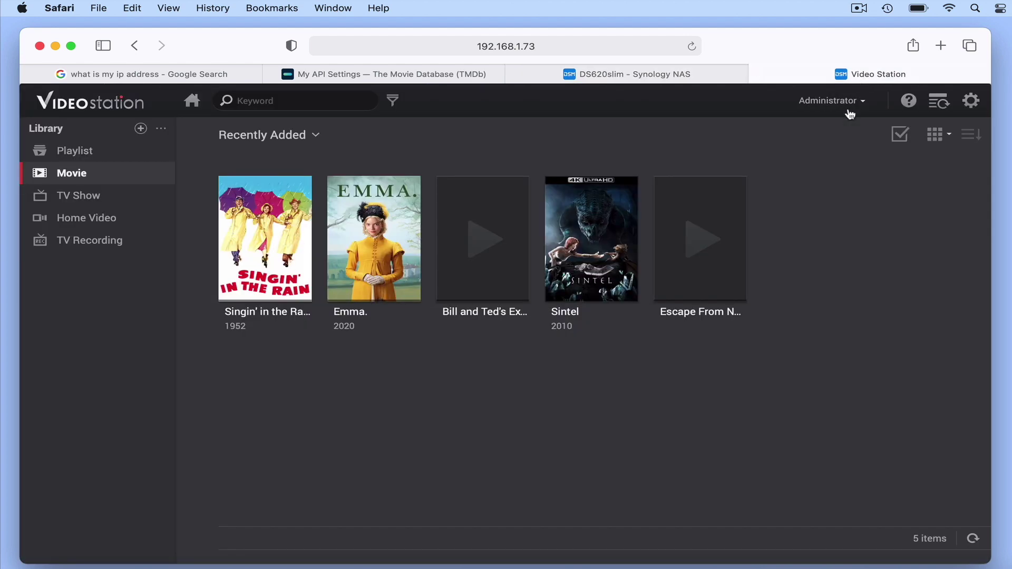
click(692, 46)
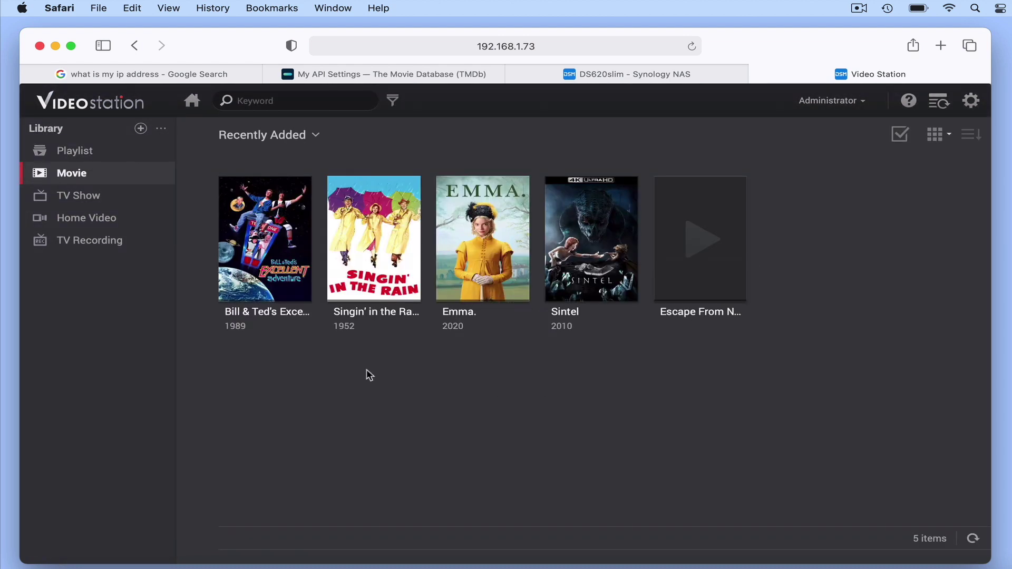
mouse_move(242, 323)
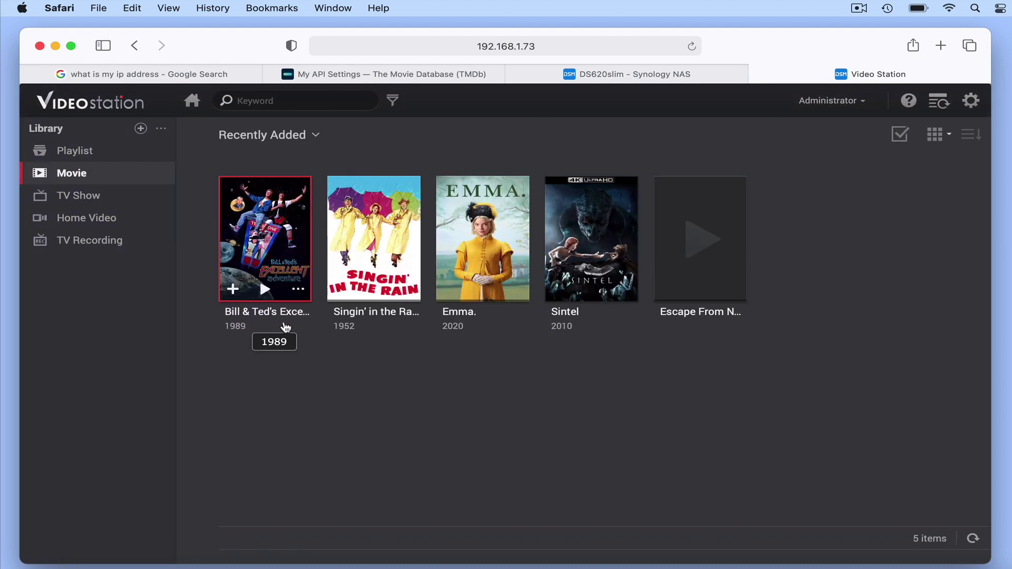